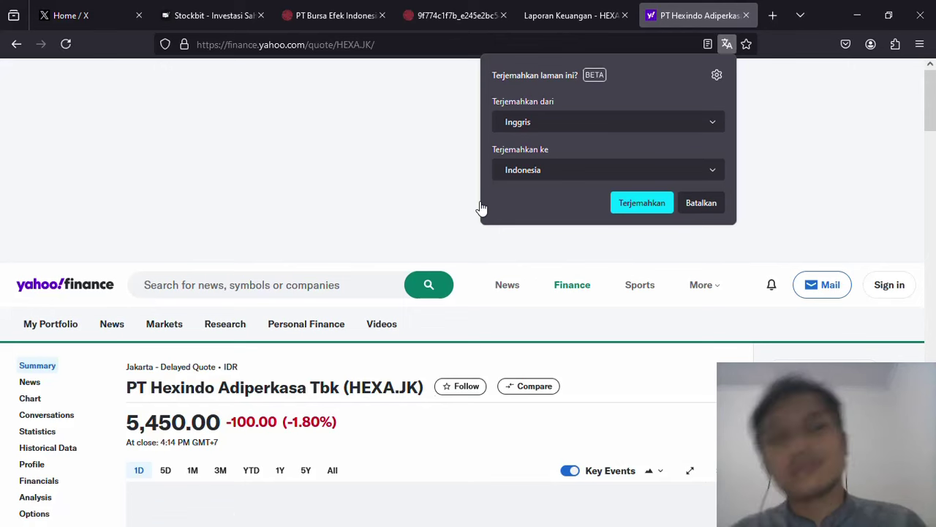
Step: Dismiss the page translation offer and view the price chart and summary for PT Hexindo Adiperkasa (HEXA.JK)
click(701, 203)
scroll(711, 203, down, 2)
scroll(710, 202, down, 1)
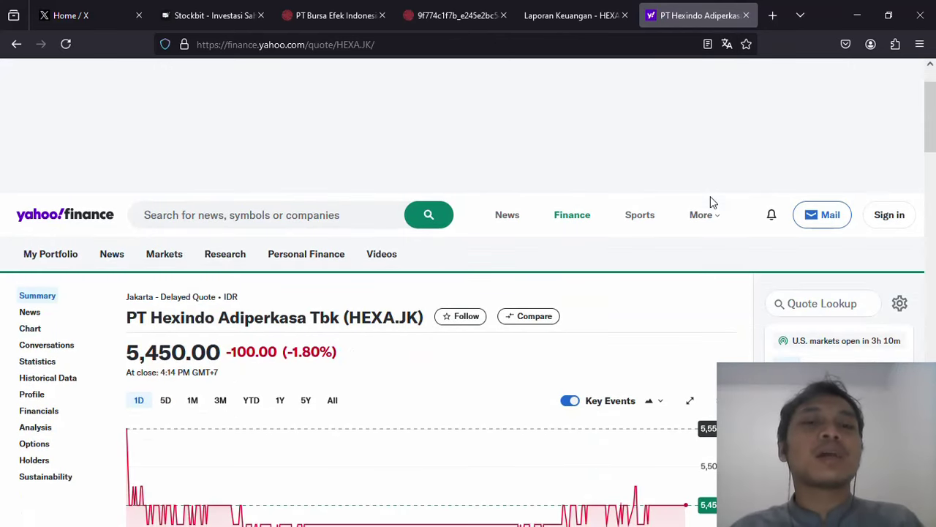
scroll(711, 196, down, 4)
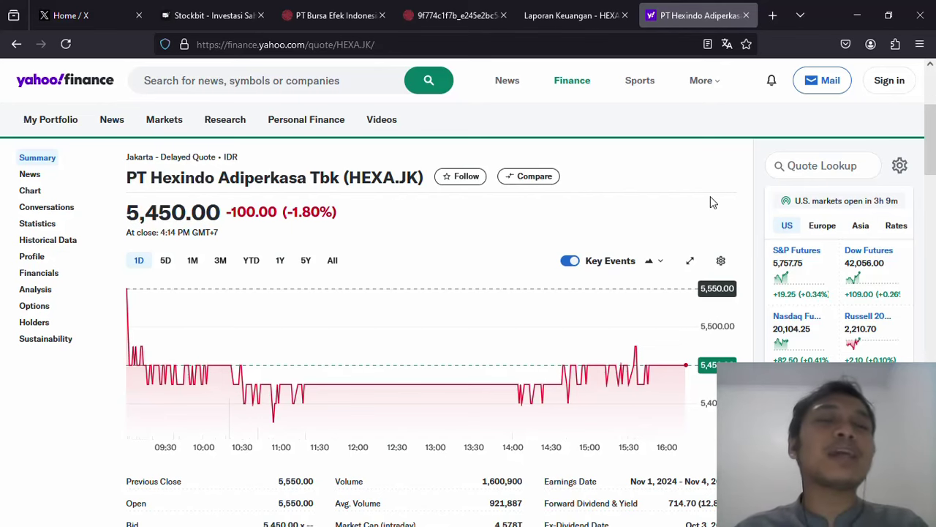
Step: Switch to the Hitung-hitungan Saham workbook in Excel and review the FY 2022 ratios from GPM to ROE
key(alt)
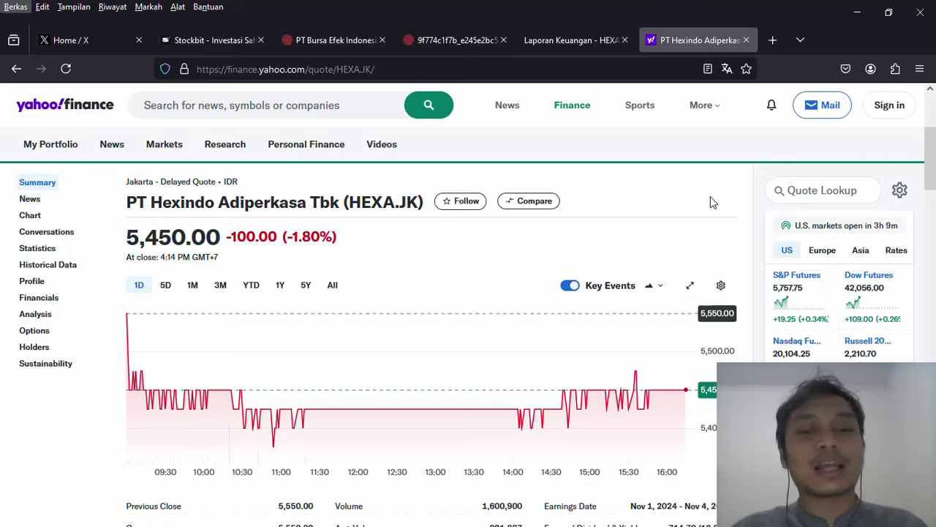
key(alt+Tab)
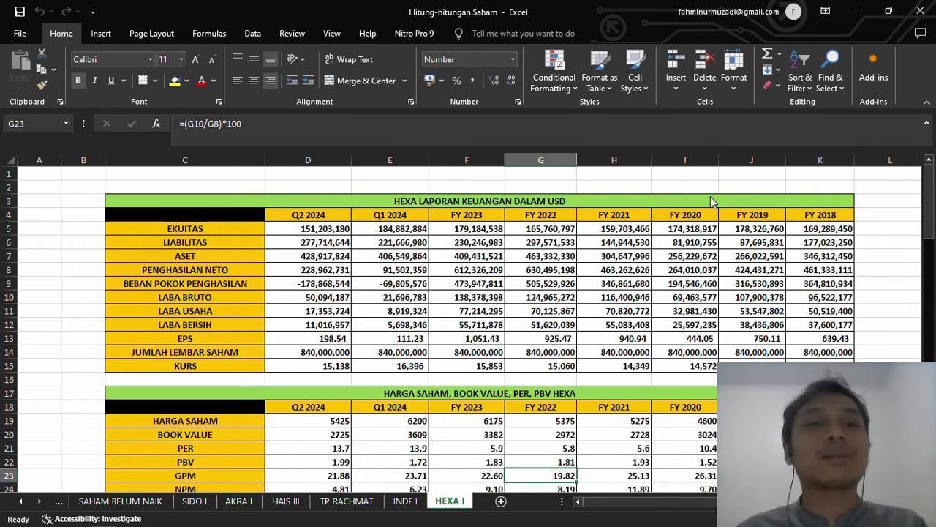
key(Down)
key(Down)
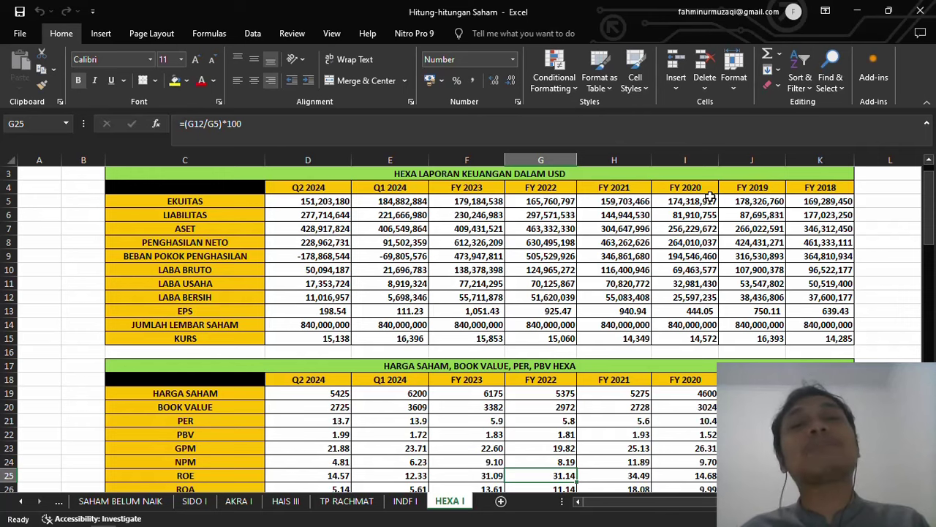
Step: Switch back to Firefox and view the net revenue details in the HEXA Bilingual_30092024_Released.pdf report
key(alt+Tab)
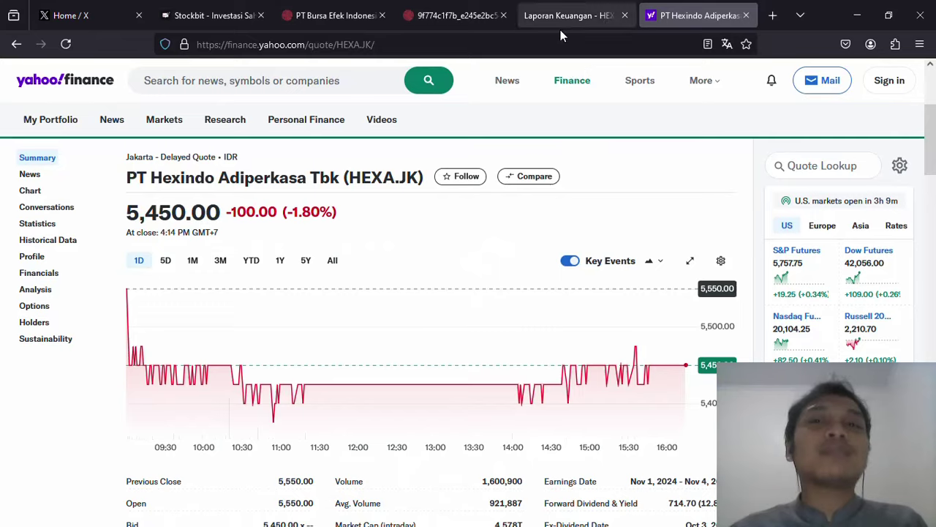
click(561, 30)
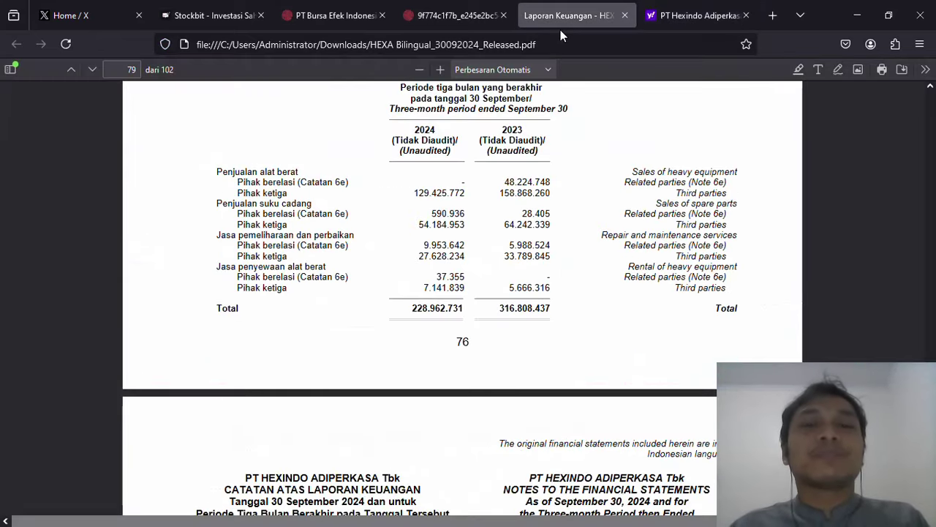
key(Up)
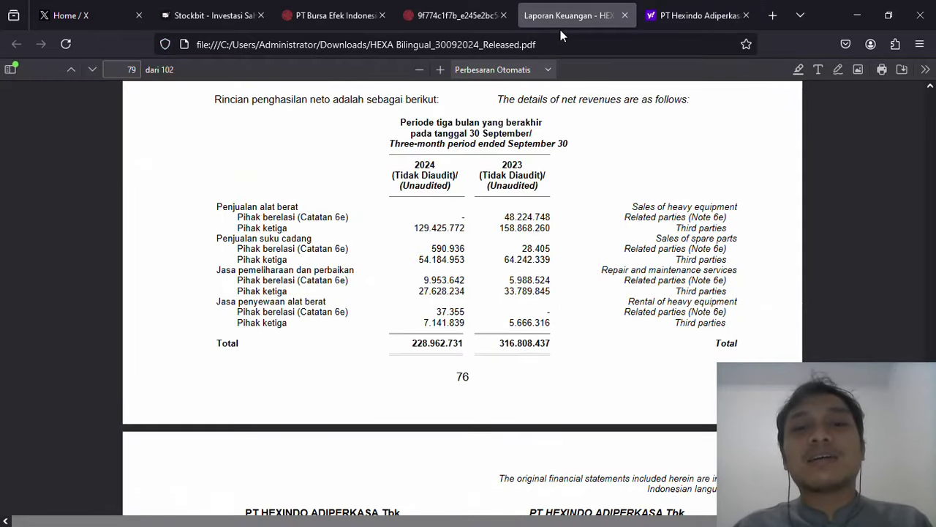
Step: Return to the Excel workbook and compare the PENGHASILAN NETO figures for Q1 2024 and Q2 2024
key(alt+Tab)
key(Left)
key(Down)
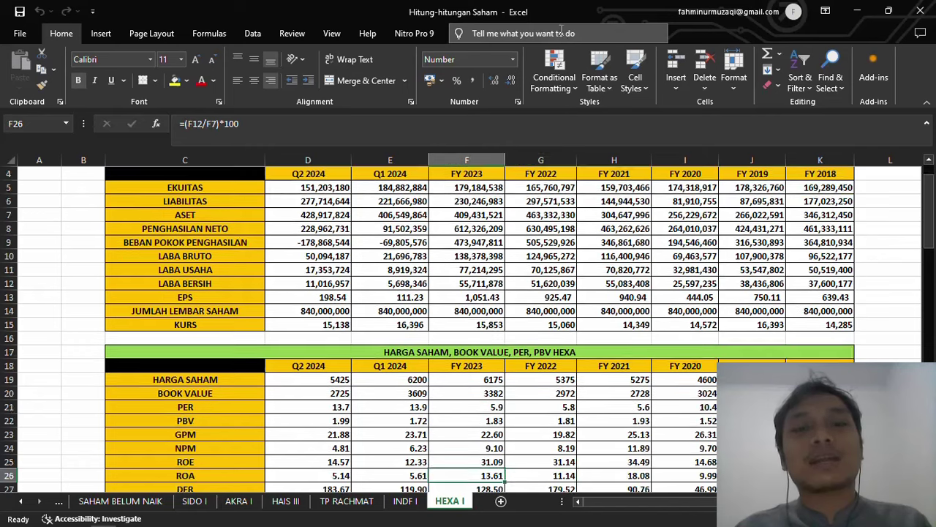
key(Up)
key(Up)
key(Up)
key(Up)
key(Up)
key(Up)
key(Up)
key(Up)
key(Up)
key(Up)
key(Up)
key(Up)
key(Up)
key(Up)
key(Up)
key(Up)
key(Up)
key(Up)
key(Up)
key(Up)
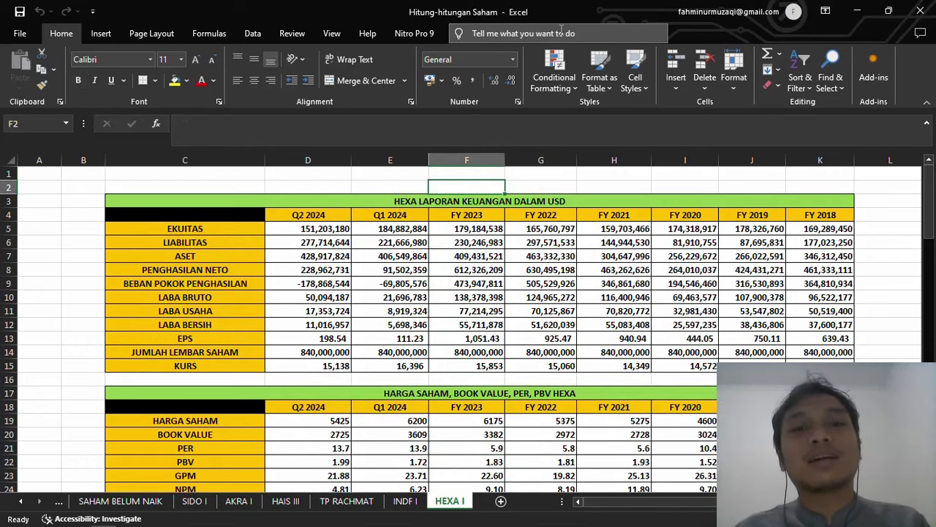
key(Down)
key(Right)
key(Right)
key(Down)
key(Down)
key(Down)
key(Down)
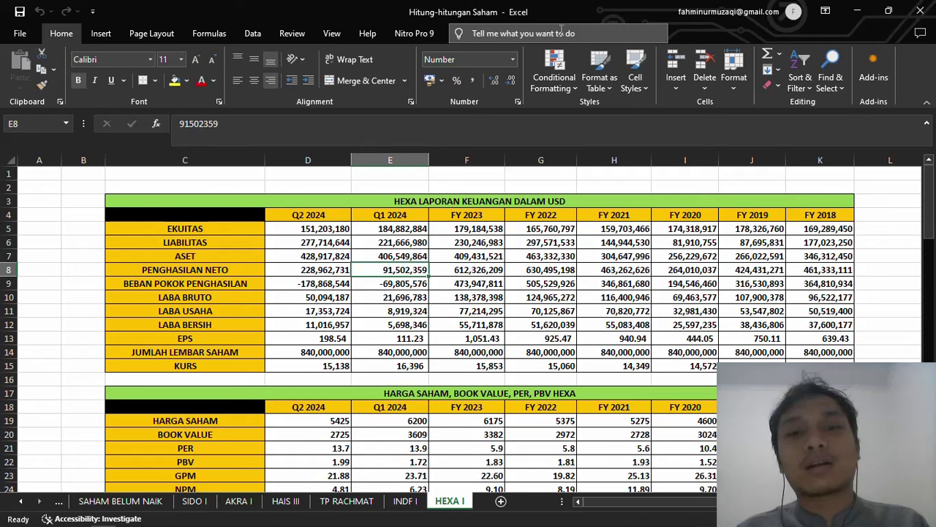
key(Left)
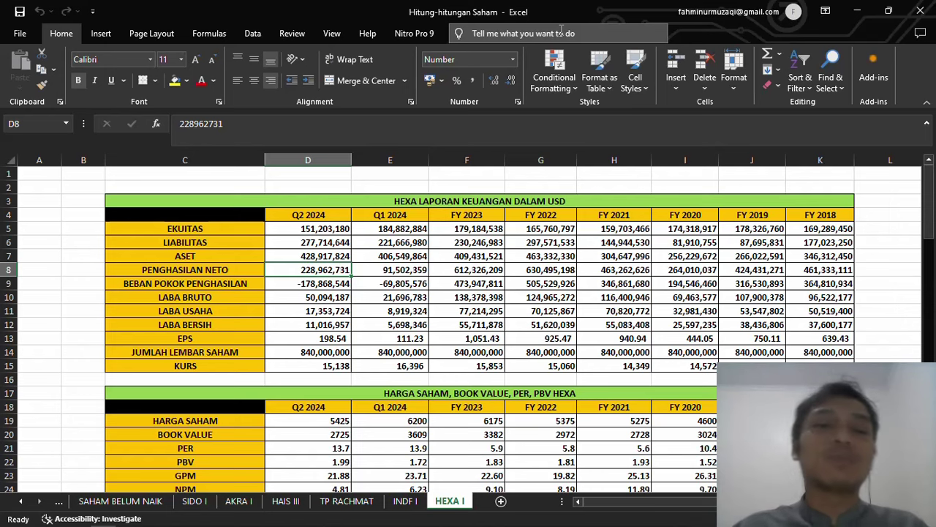
Step: Switch to Firefox and open youtube.com in a new tab
key(alt+Tab)
click(772, 15)
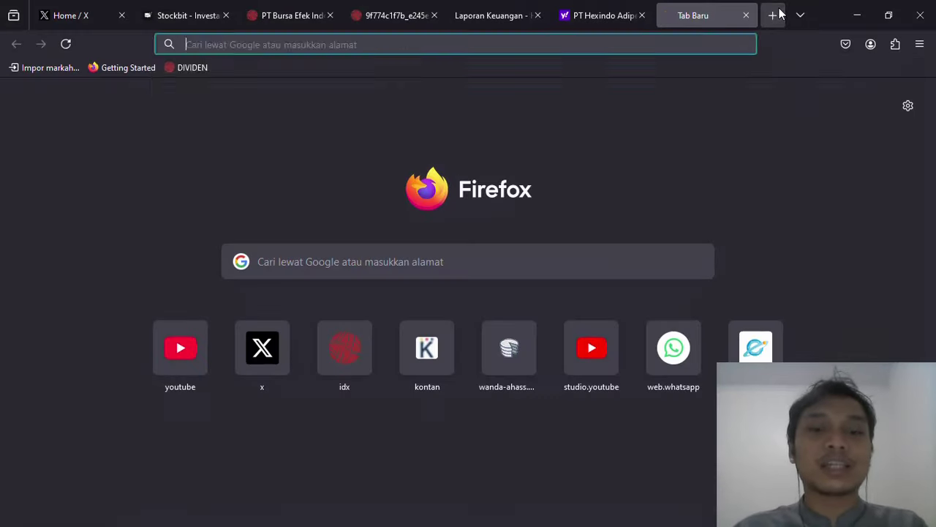
text(ya)
key(BackSpace)
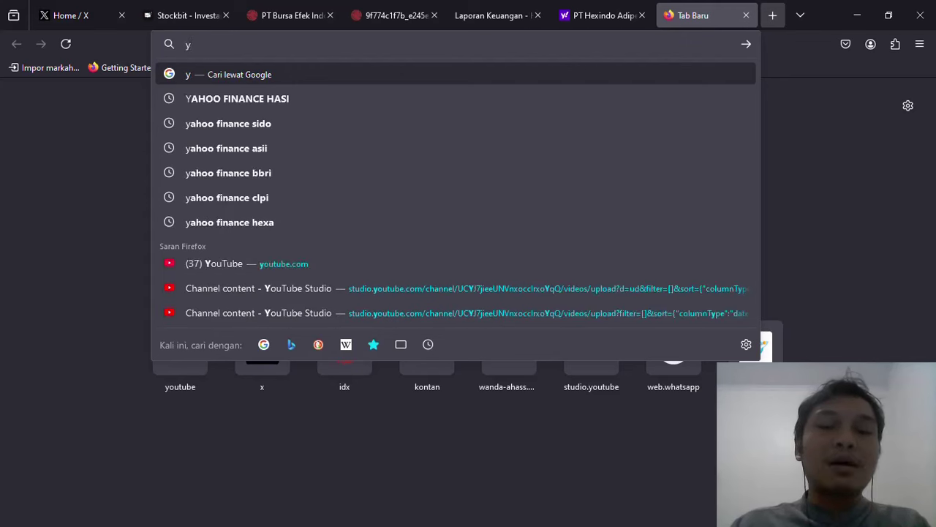
text(outube.com)
key(Return)
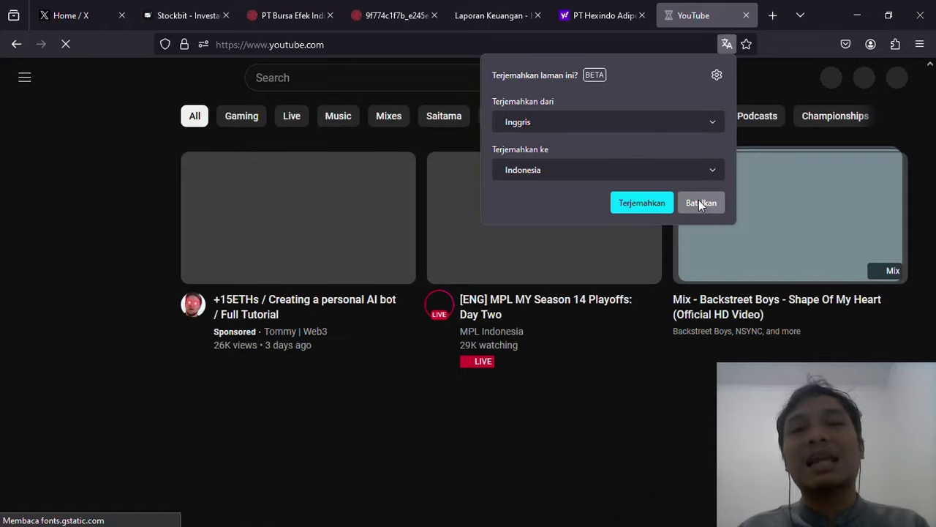
Step: Dismiss the translation offer and search YouTube for "alat berat belanja saham"
click(698, 202)
click(486, 85)
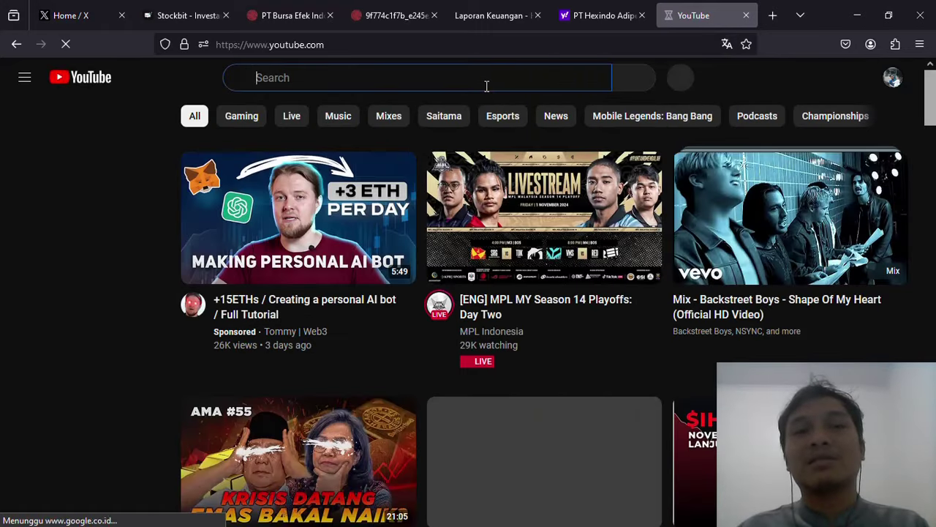
text(ala)
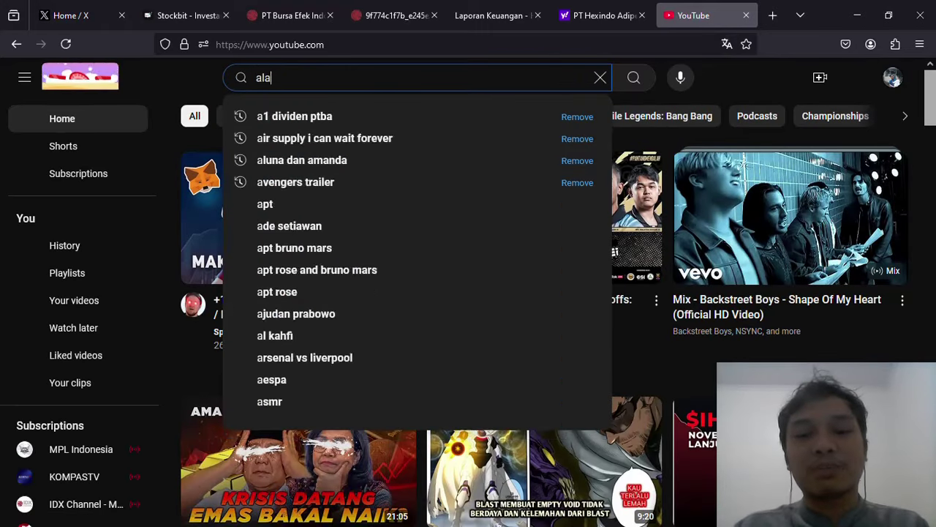
text(t berat belan)
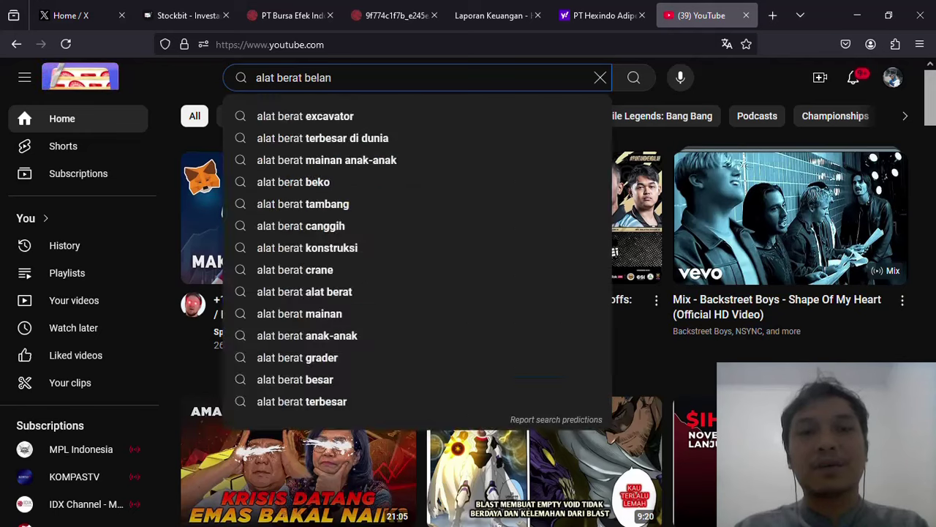
text(ja saham)
key(Return)
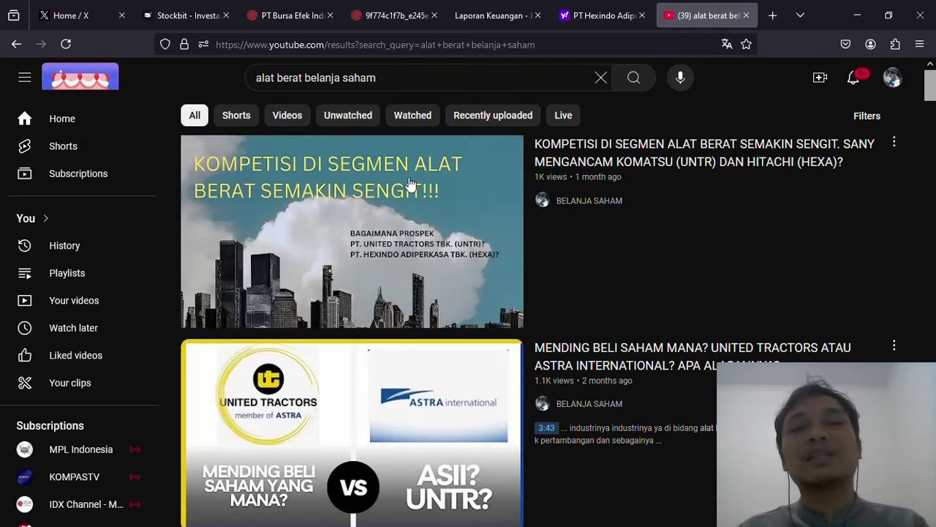
mouse_move(411, 184)
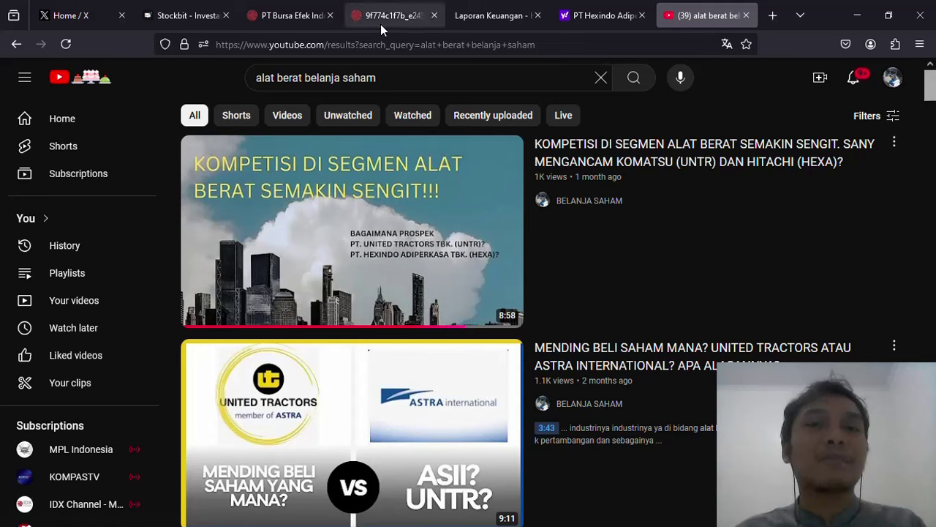
Step: Return to the HEXA I sheet in Excel and select cell C1 above the financial report table
click(505, 21)
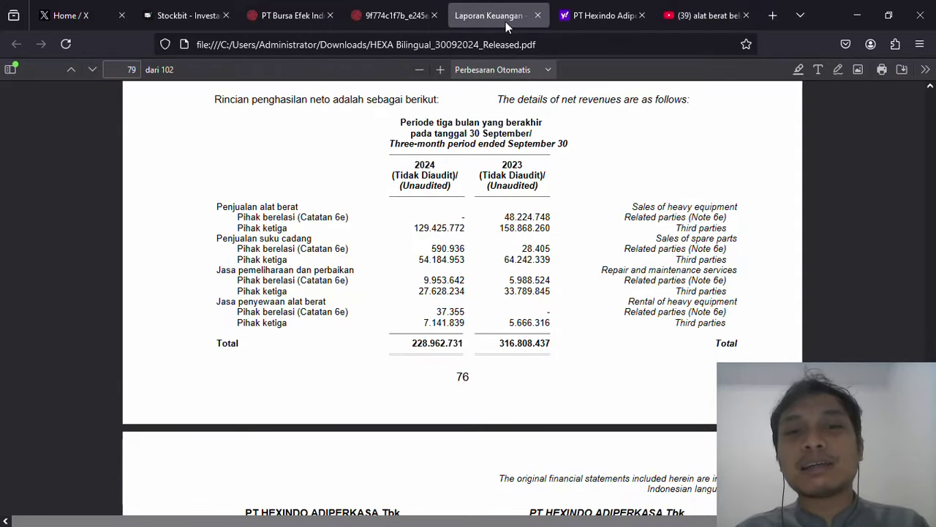
key(alt+Tab)
key(Up)
key(Up)
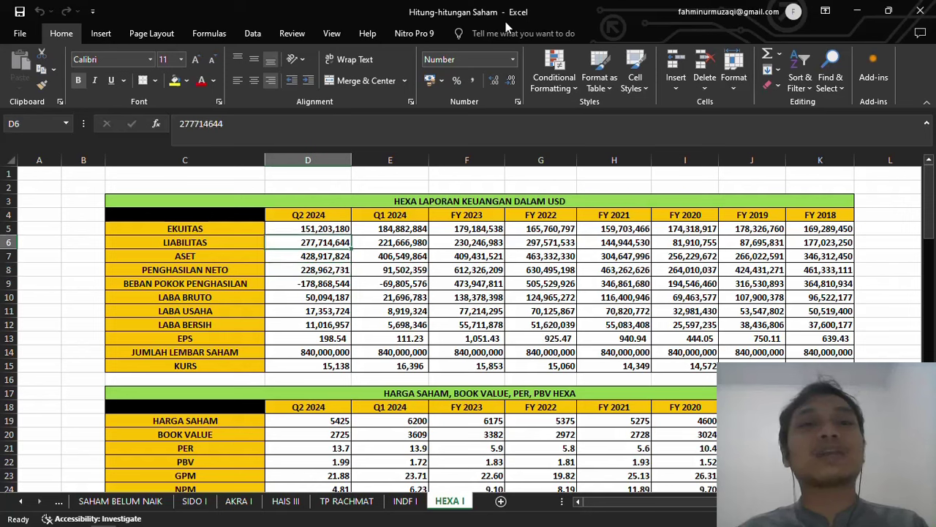
key(Up)
key(Up)
key(Up)
key(Up)
key(Up)
key(Left)
text(21)
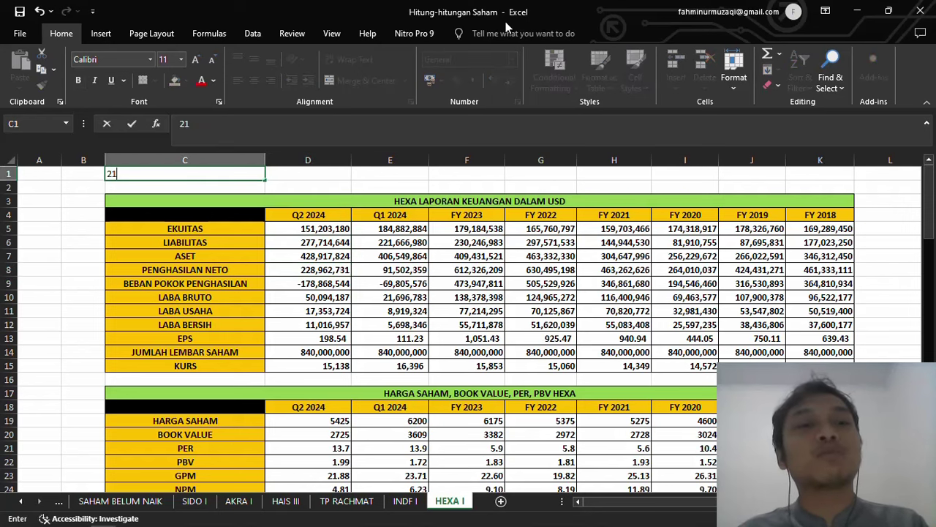
text(%)
key(ctrl+Return)
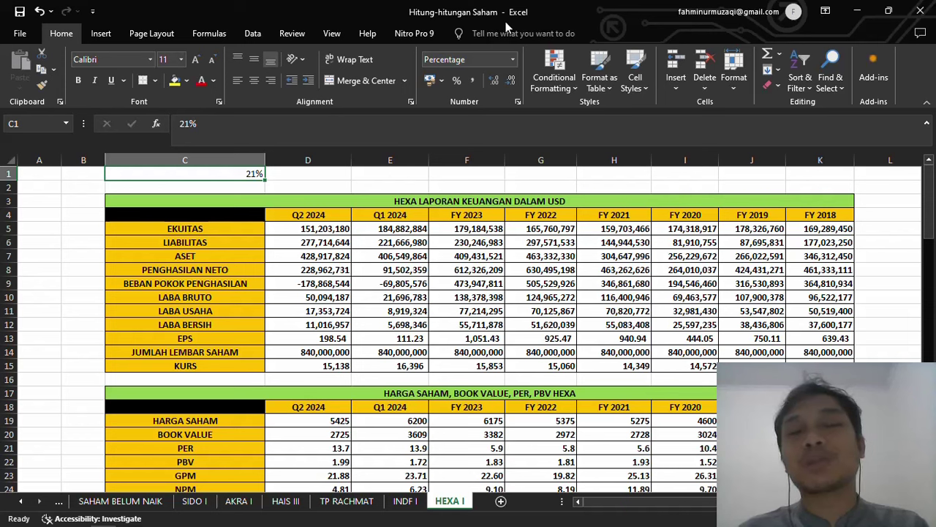
Step: Enter the note "market share HEXA 21%" in cell C1
text(market)
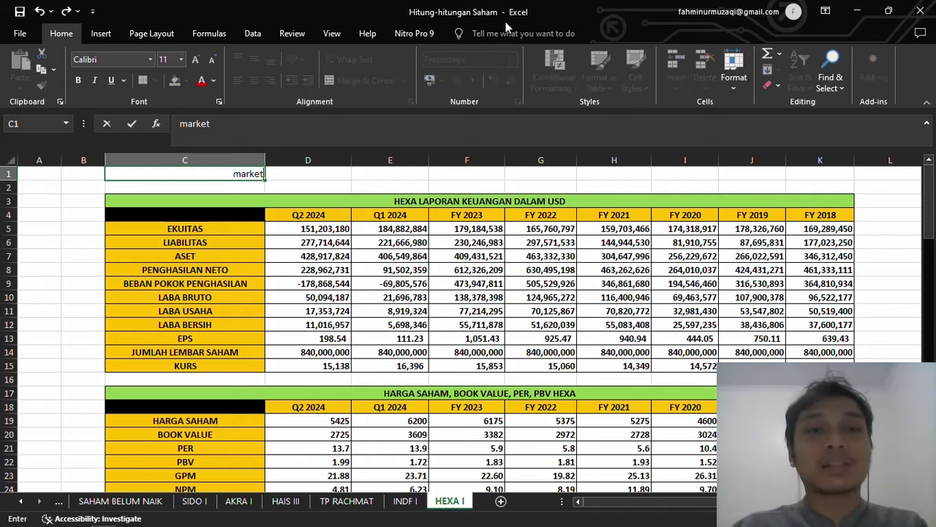
text( share)
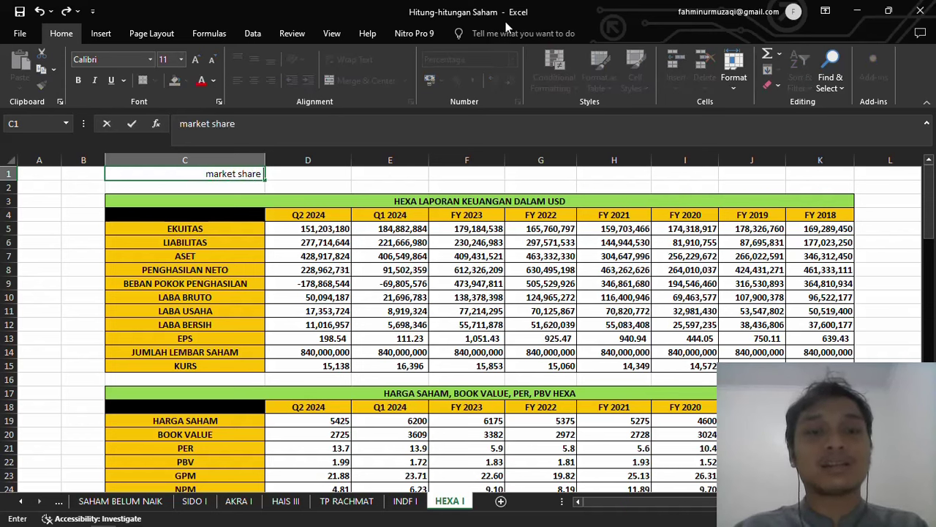
key(Caps_Lock)
text(HEXA)
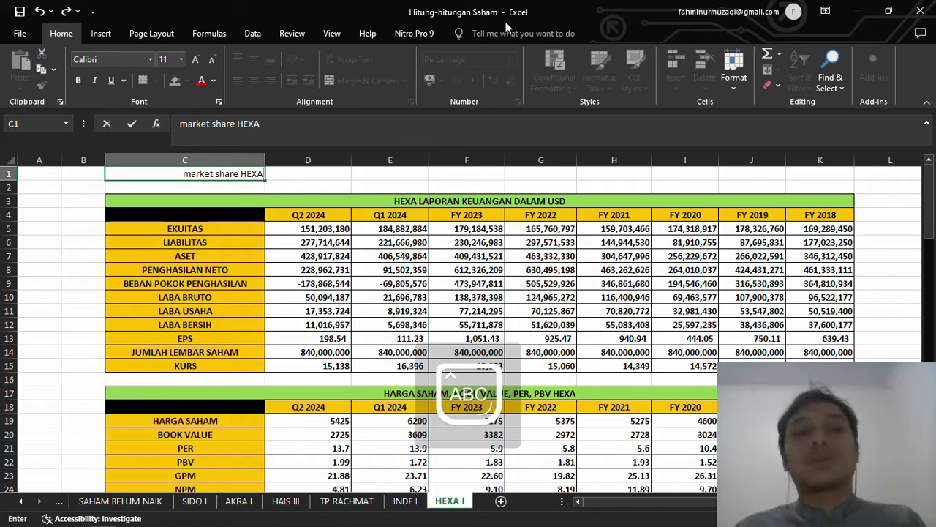
text( 21%)
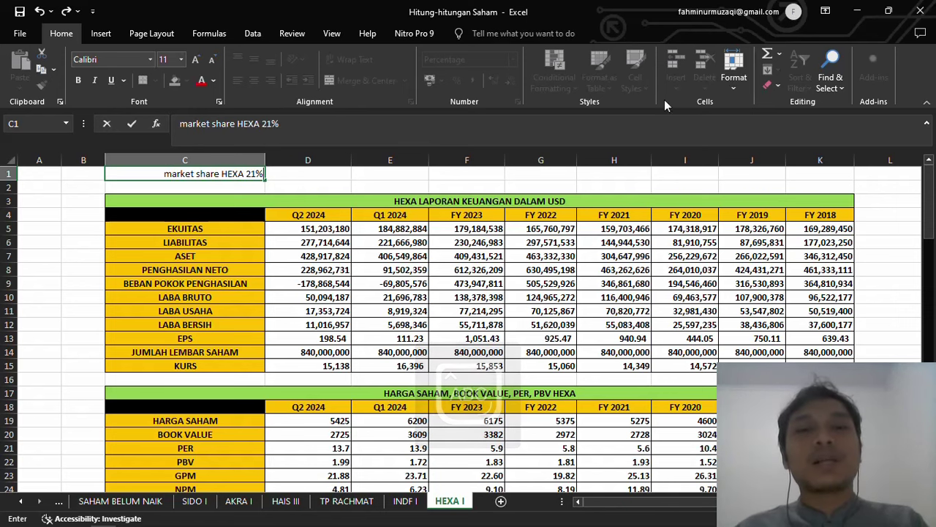
click(650, 160)
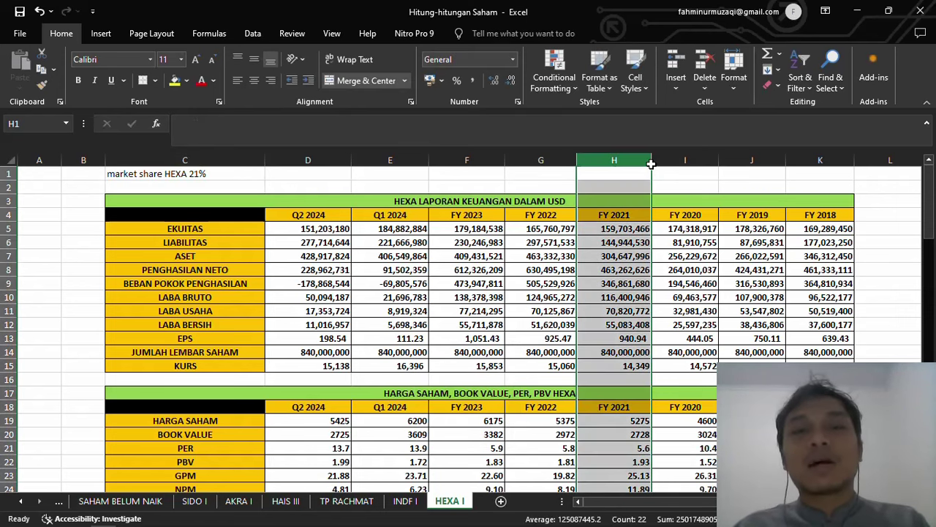
Step: Go through the FY 2021 column of the HEXA financial report table down to the ASET row
click(628, 173)
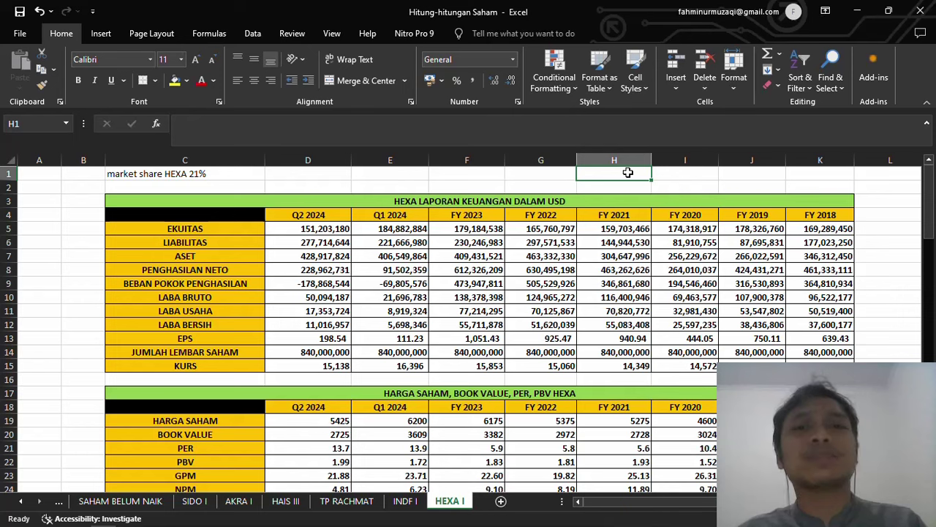
key(Down)
key(Down)
key(Down)
key(Down)
key(Down)
key(Down)
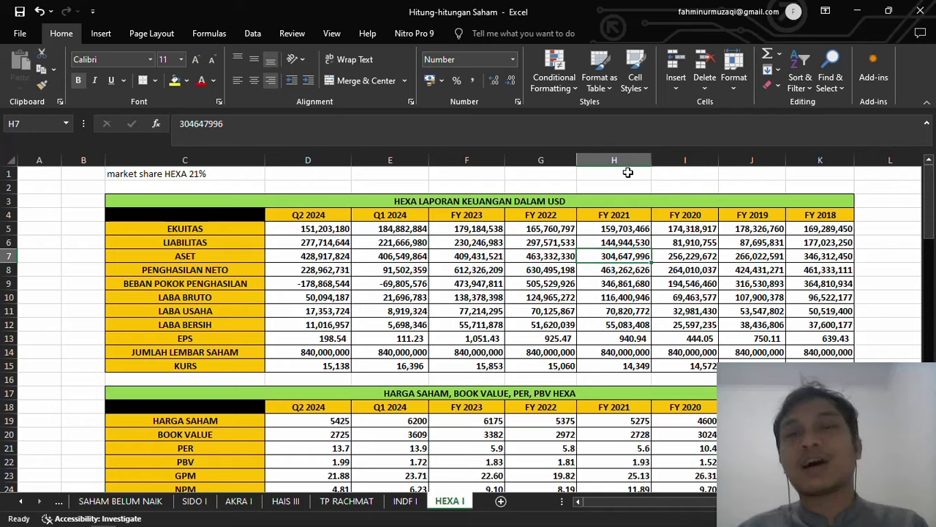
Step: Switch to the YouTube results in Firefox and preview the video about heavy-equipment competition between SANY, UNTR and HEXA
key(alt+Tab)
click(675, 17)
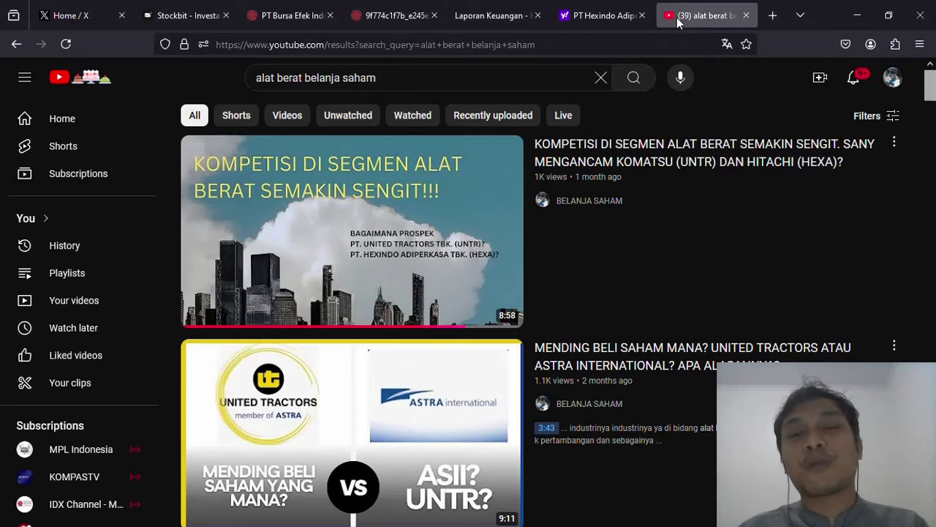
mouse_move(318, 278)
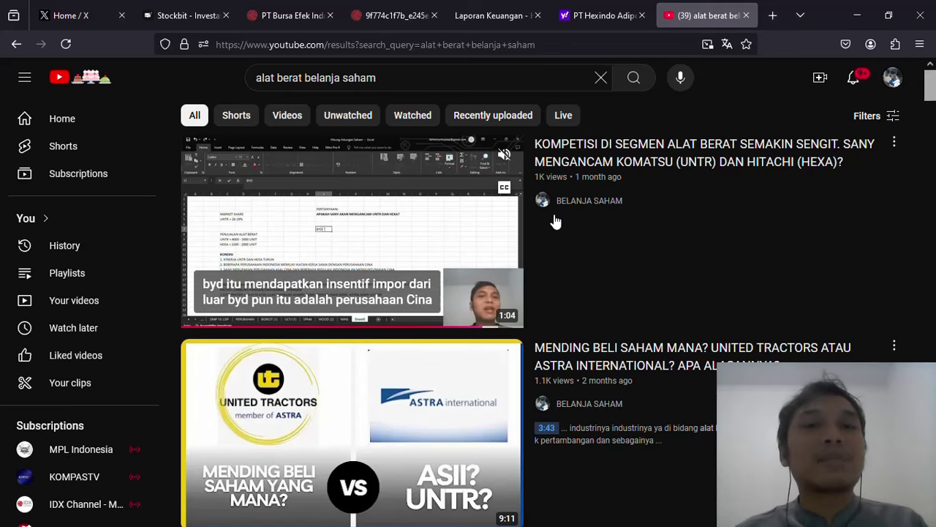
Step: Return to the Excel workbook and examine the Q2 2024 PENGHASILAN NETO figure
key(alt+Tab)
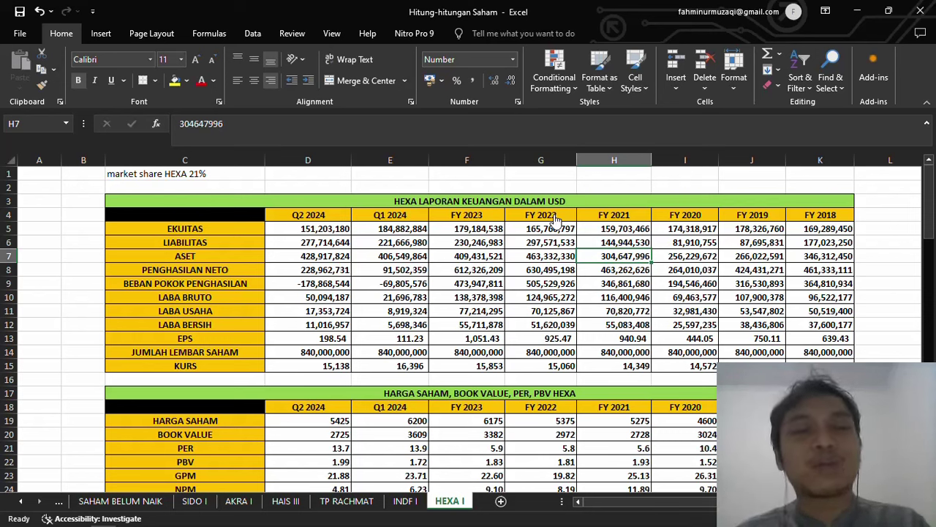
click(348, 270)
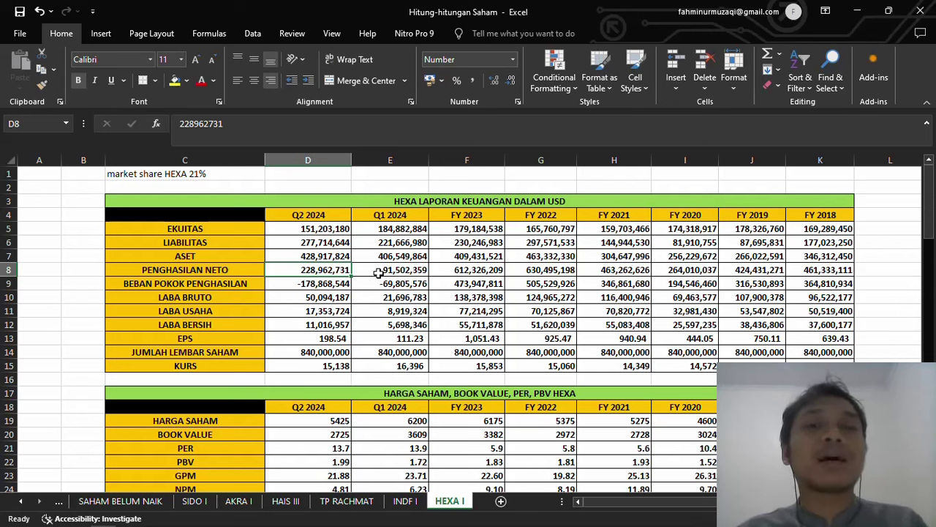
Step: Compare the Q1 and Q2 2024 PENGHASILAN NETO figures with the net revenue details in the report PDF open in Firefox
click(378, 273)
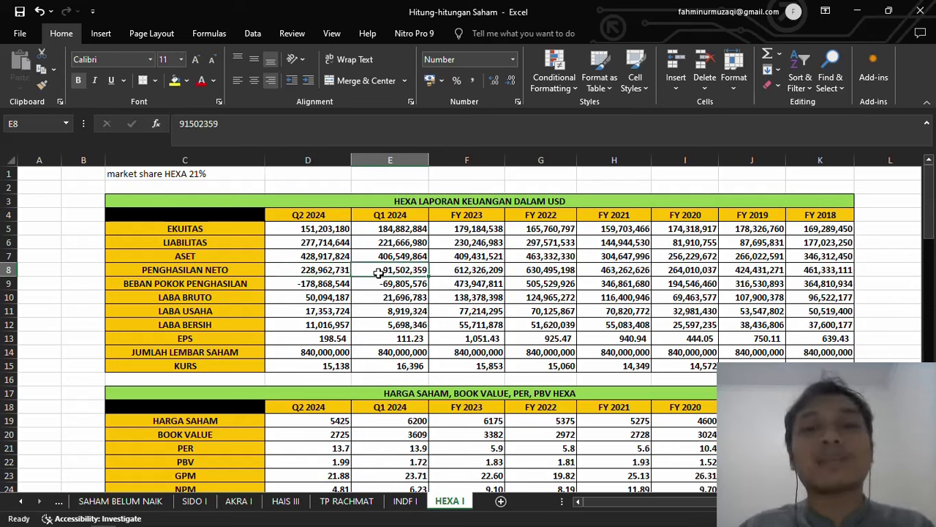
click(332, 271)
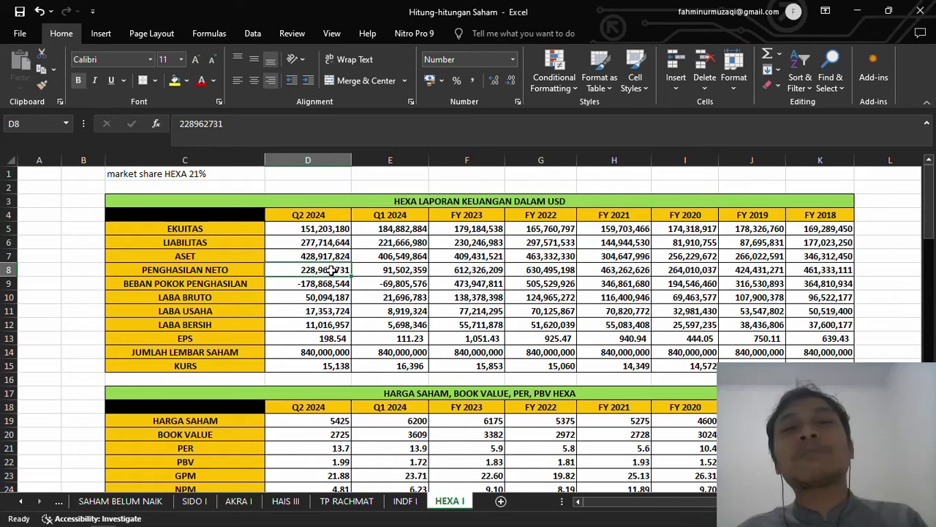
key(alt+Tab)
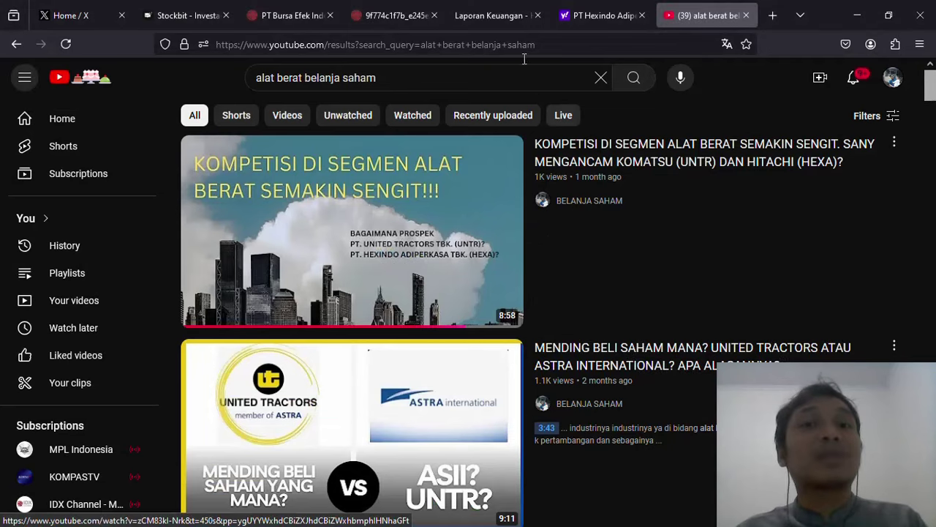
click(502, 24)
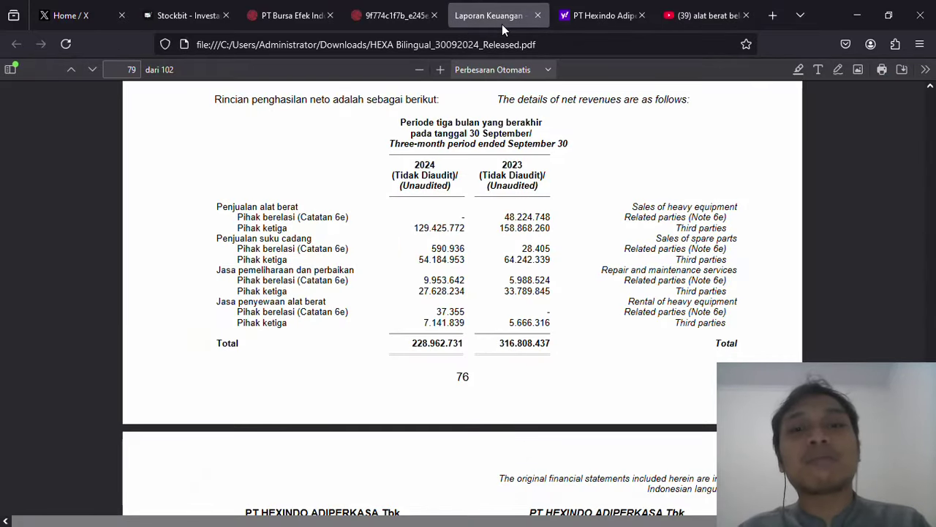
Step: Read the cost of revenues and supplier purchase tables on page 80 of the HEXA report PDF
key(alt+Tab)
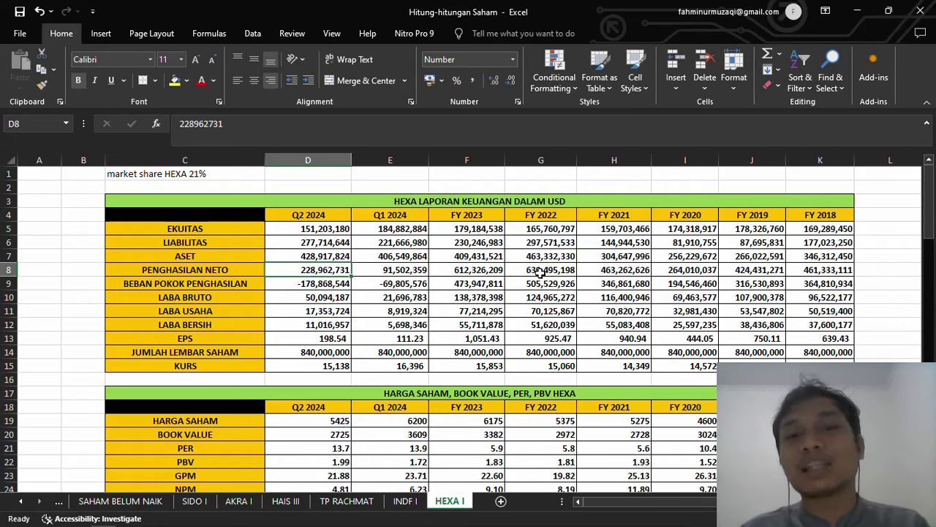
key(alt+Tab)
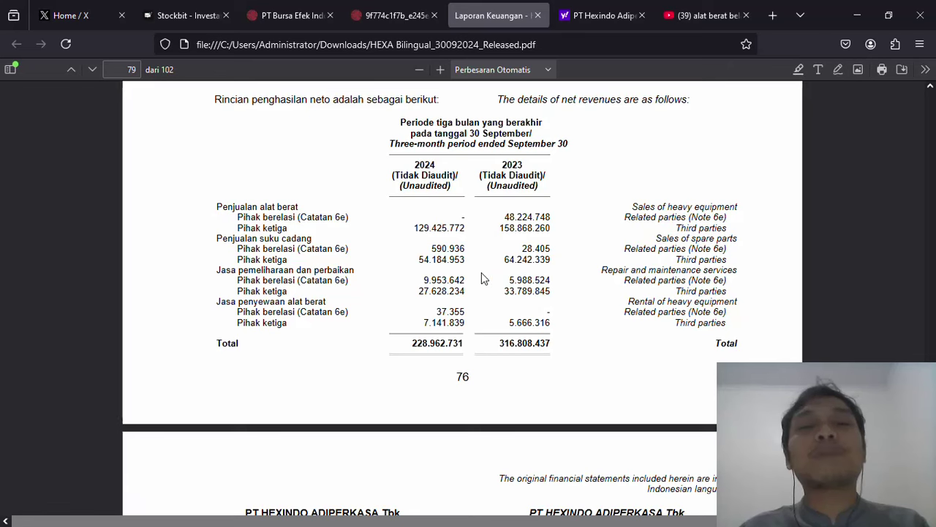
scroll(482, 278, down, 10)
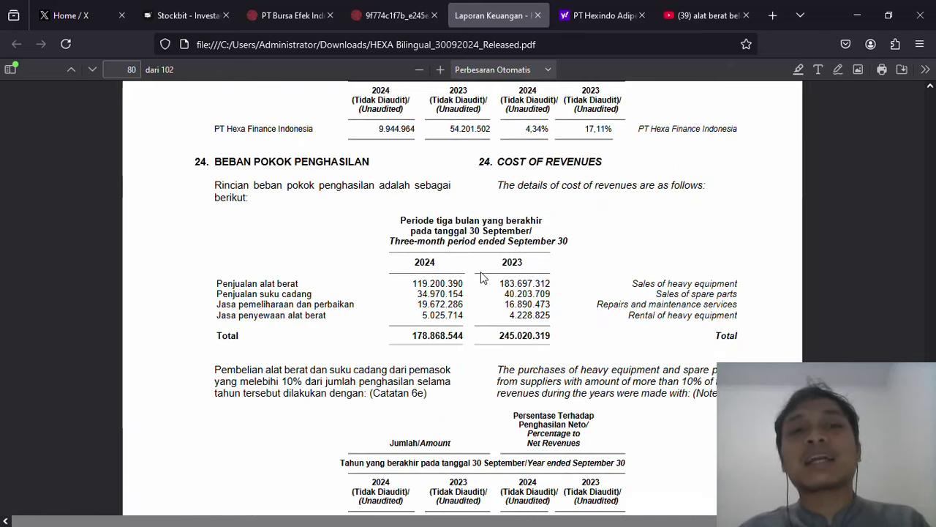
scroll(481, 278, down, 8)
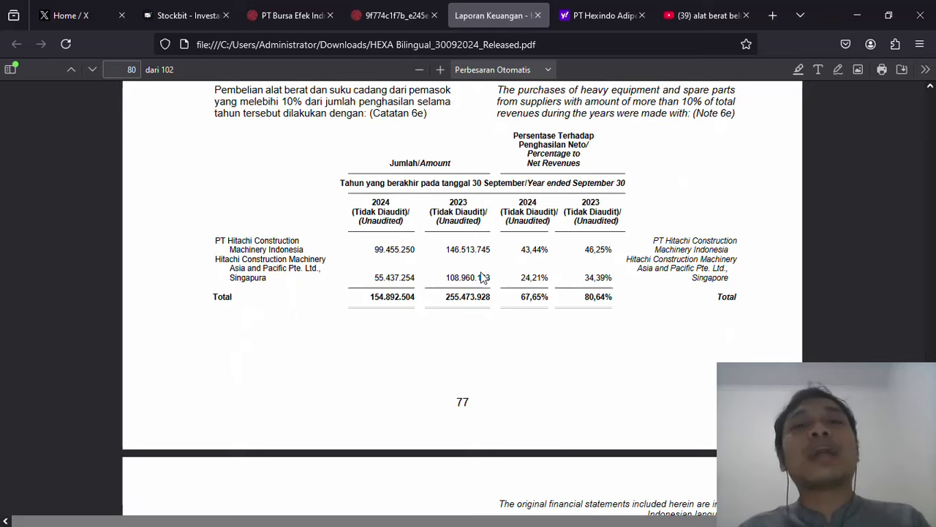
scroll(481, 278, down, 1)
Step: Switch to the Excel workbook, set the Q2 2024 KURS value to 16396 and inspect the Q2 2024 EPS formula
key(alt+Tab)
click(335, 365)
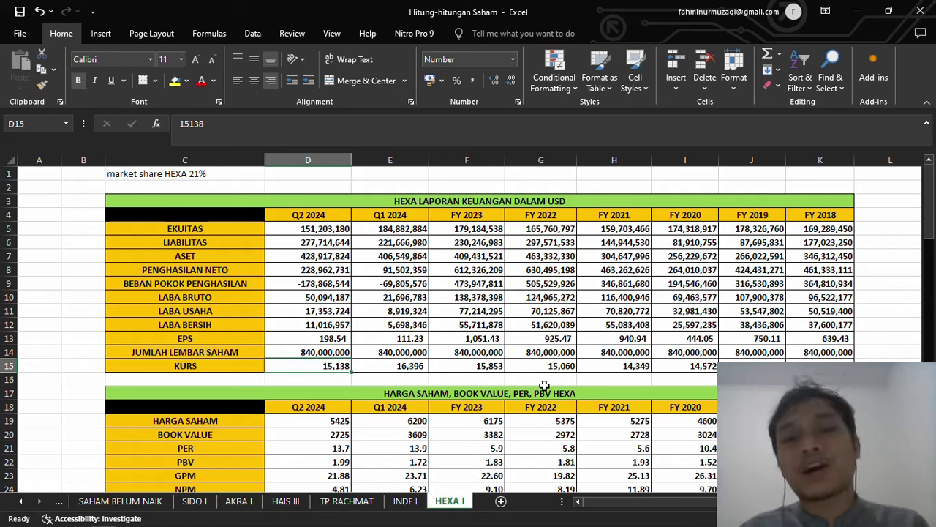
text(16396)
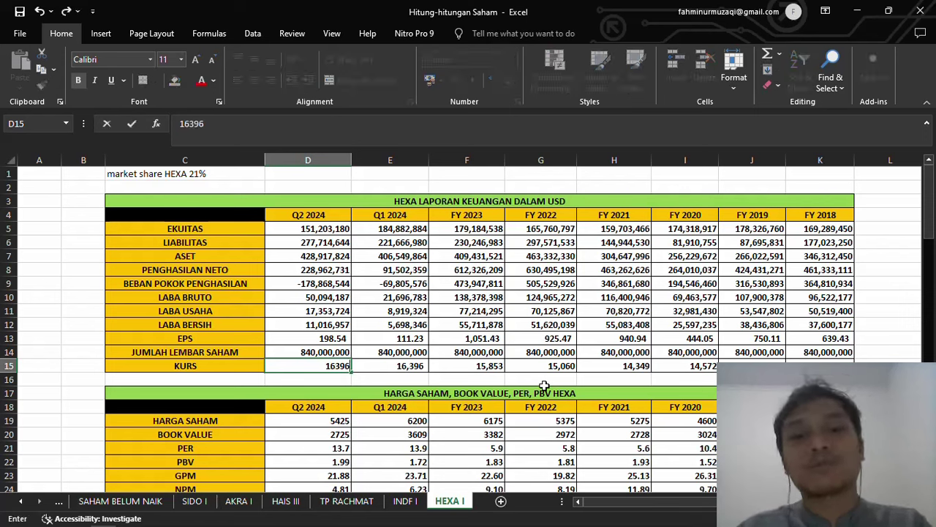
key(Tab)
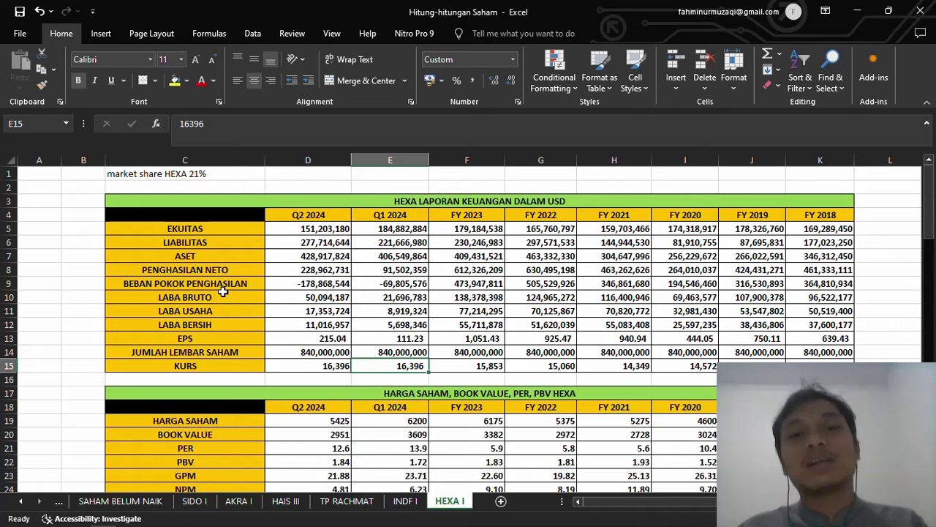
click(313, 339)
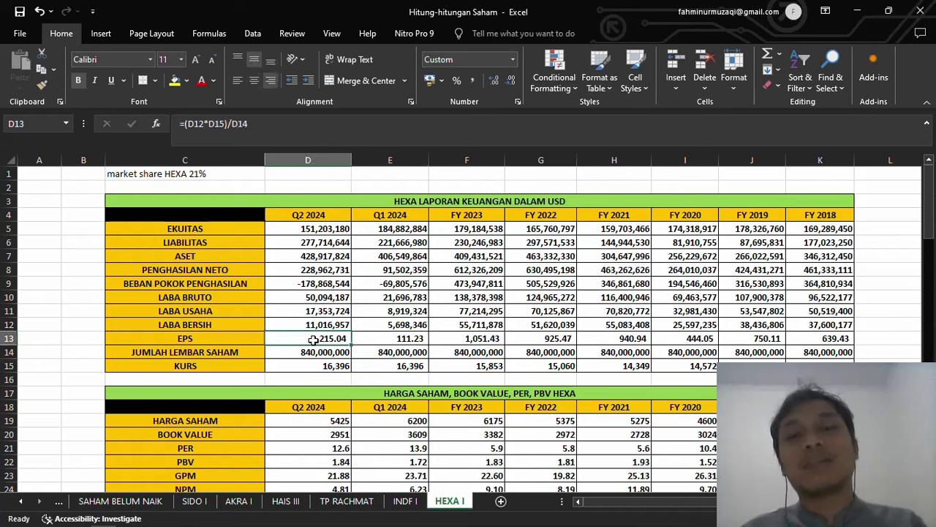
Step: Undo the last change to the Q2 2024 KURS value and select the Q1 2024 KURS cell
key(Down)
key(Down)
key(ctrl+z)
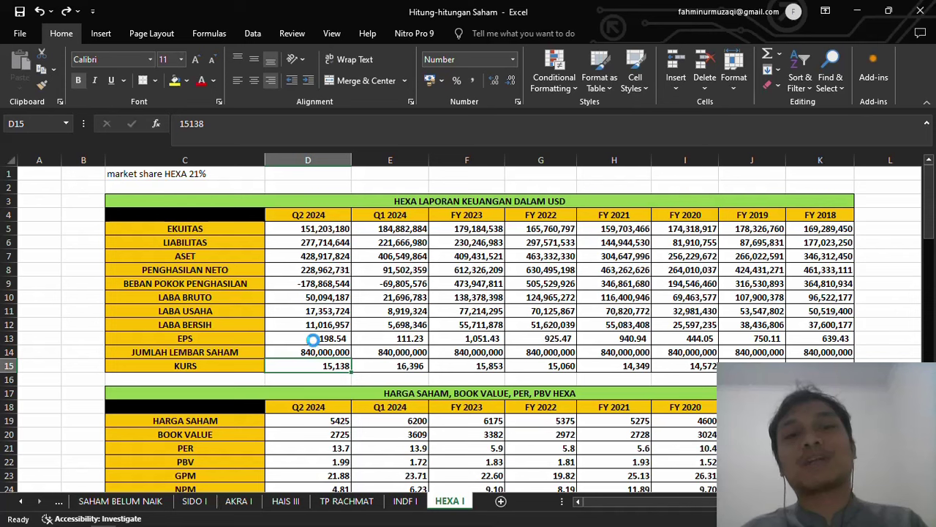
key(Right)
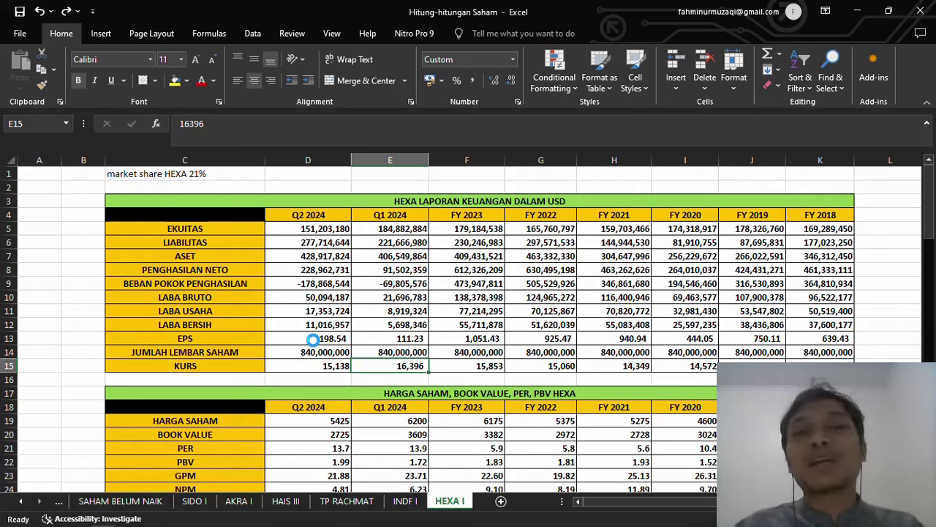
Step: Switch to the report PDF in Firefox and highlight "Dolar Amerika Serikat" in the heading of page 80
key(alt+Tab)
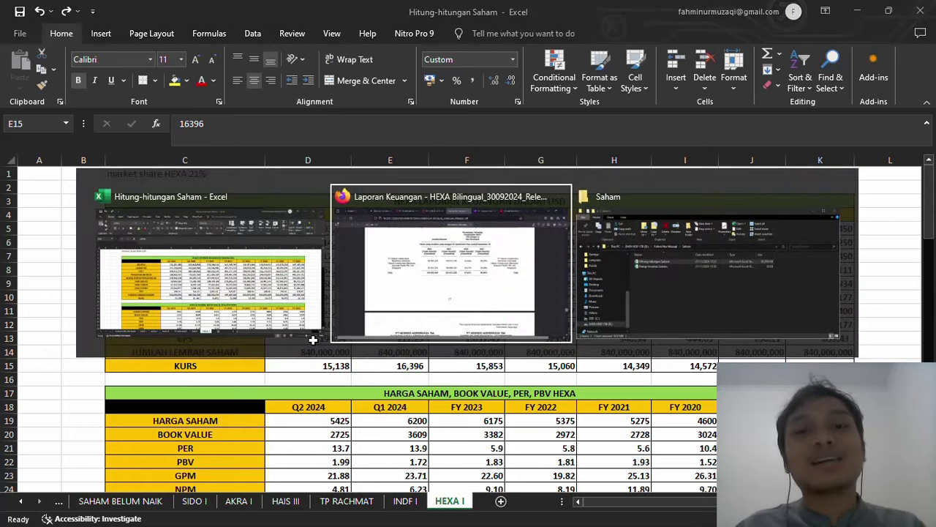
scroll(313, 339, up, 3)
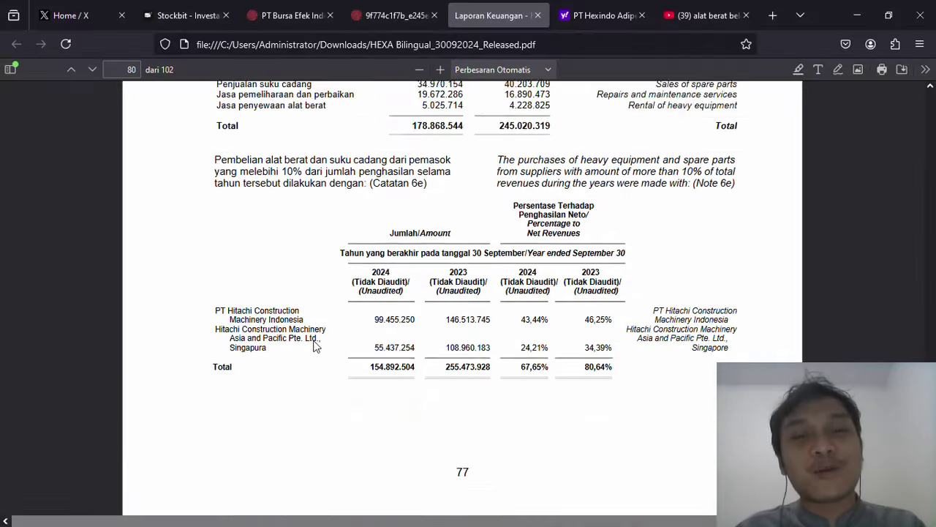
scroll(315, 344, down, 6)
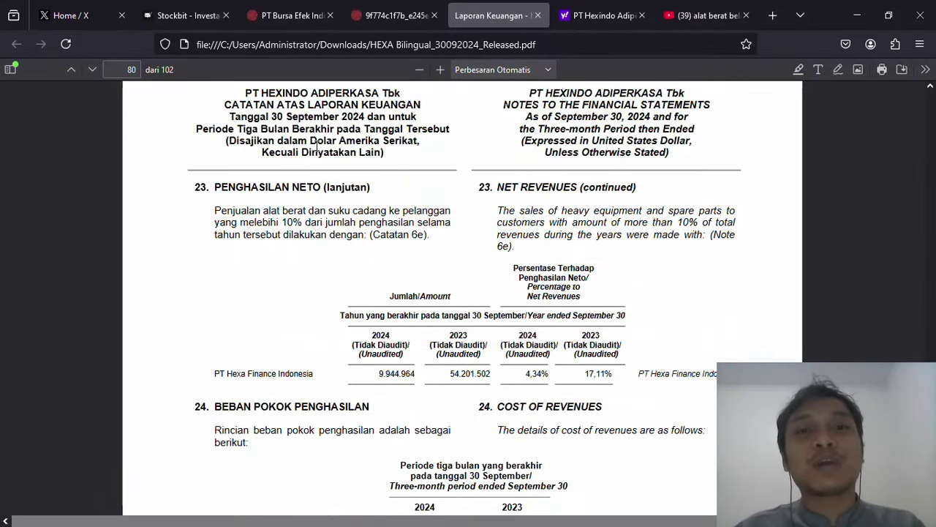
drag(308, 141, 420, 140)
Step: Compare the 2024 and 2023 third-party heavy-equipment rental revenues in the net revenue table on page 79
key(alt+Tab)
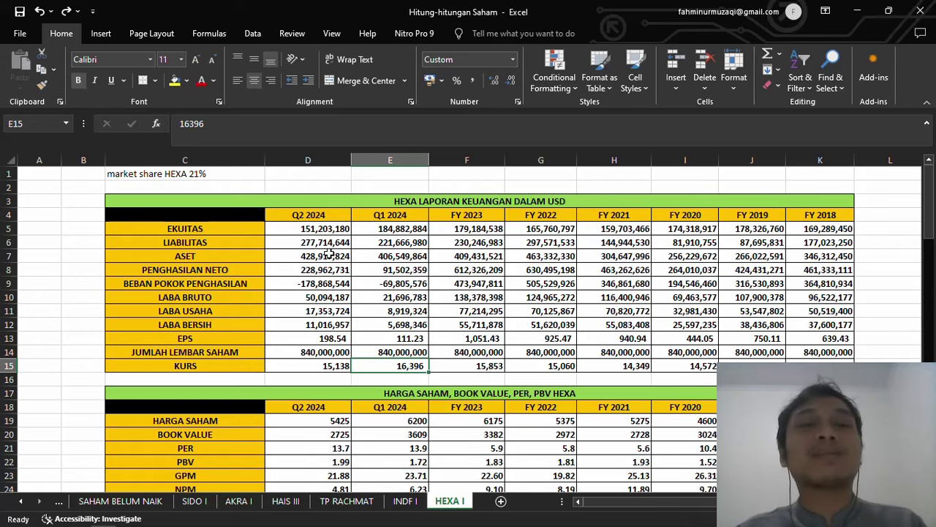
key(alt+Tab)
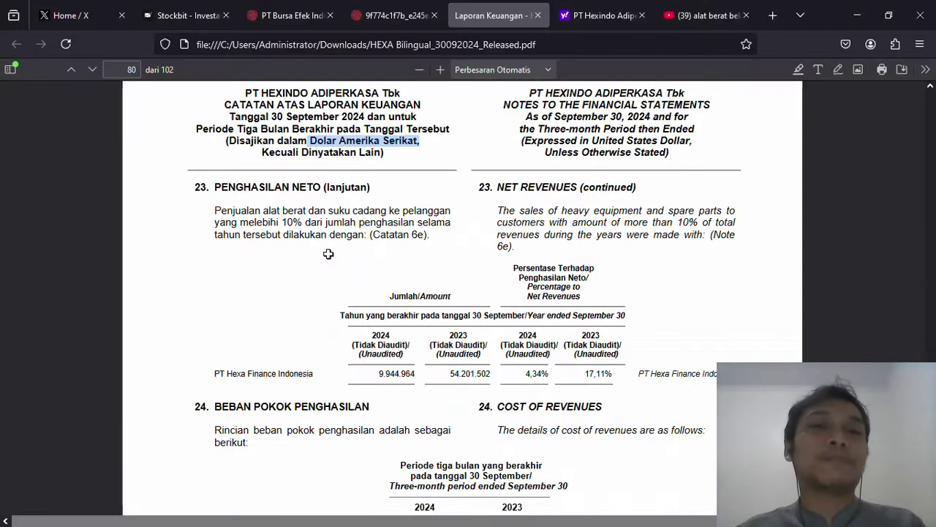
scroll(328, 254, up, 10)
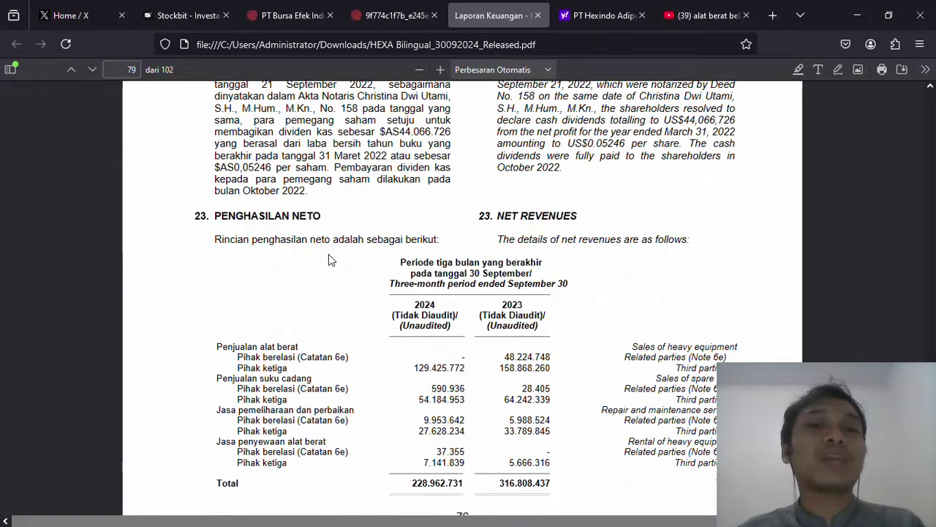
scroll(328, 255, down, 1)
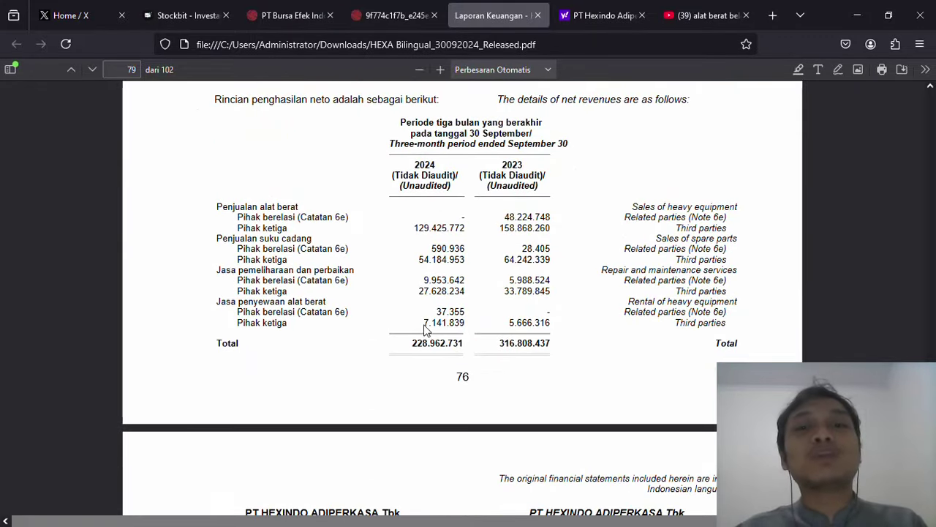
drag(425, 325, 464, 329)
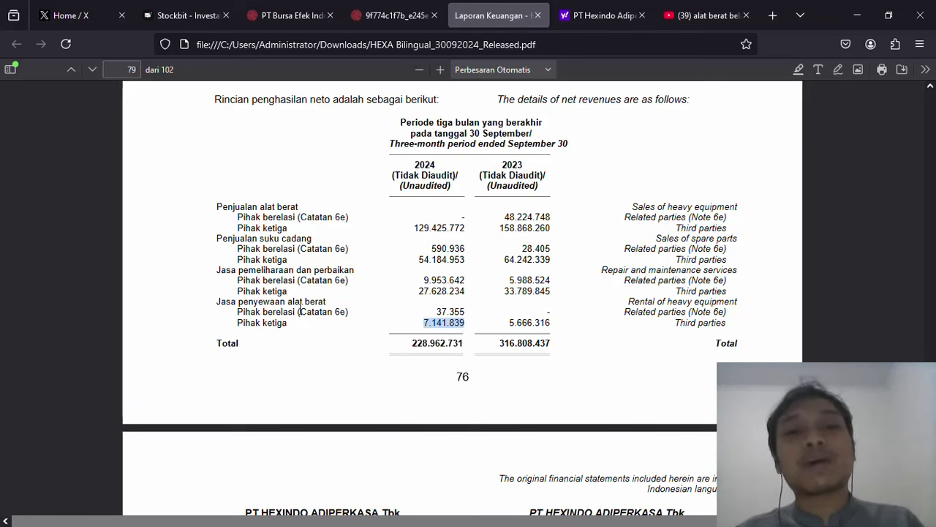
click(510, 325)
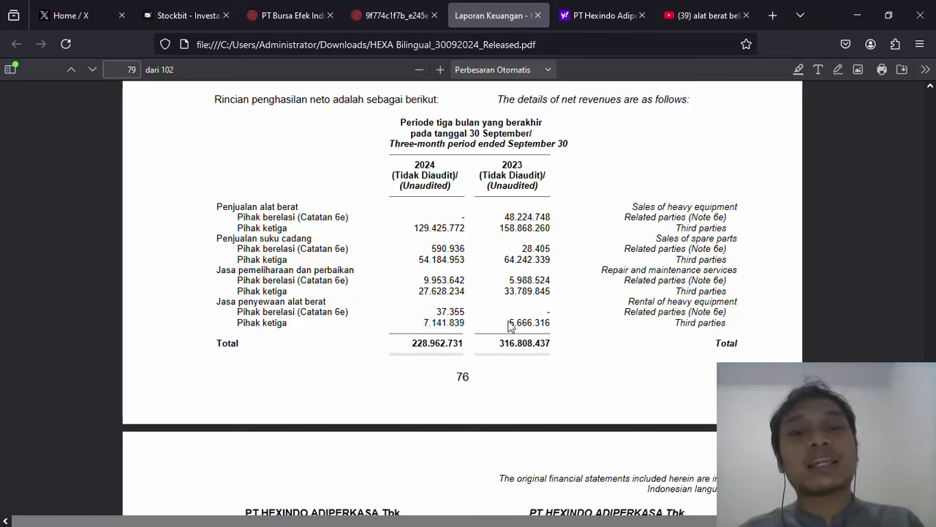
drag(510, 326, 541, 327)
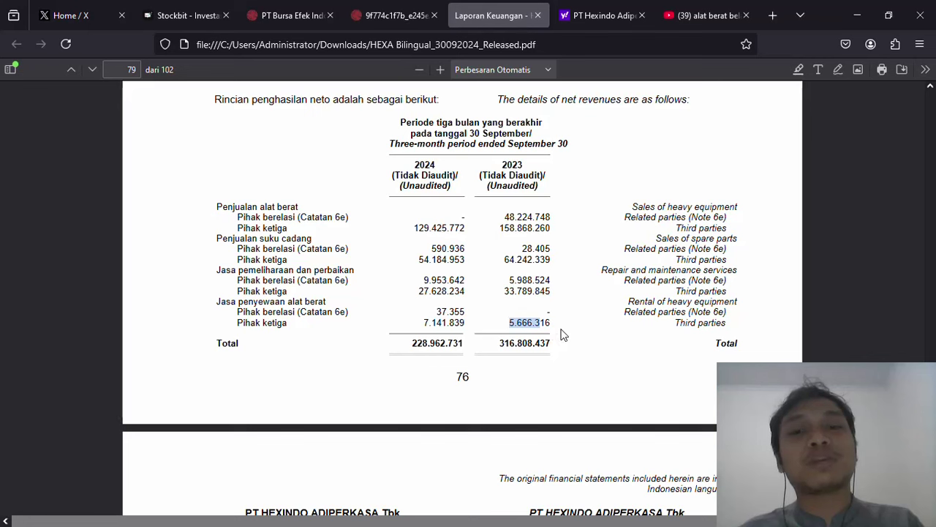
Step: Highlight the "Jasa penyewaan alat berat" rows and their 2024 third-party amount in the net revenue table
drag(425, 322, 466, 325)
click(333, 307)
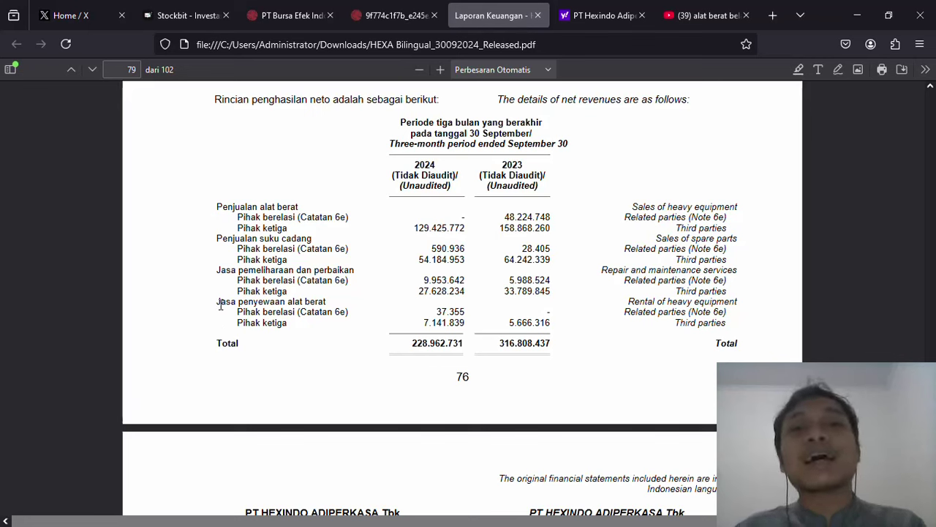
drag(218, 302, 407, 330)
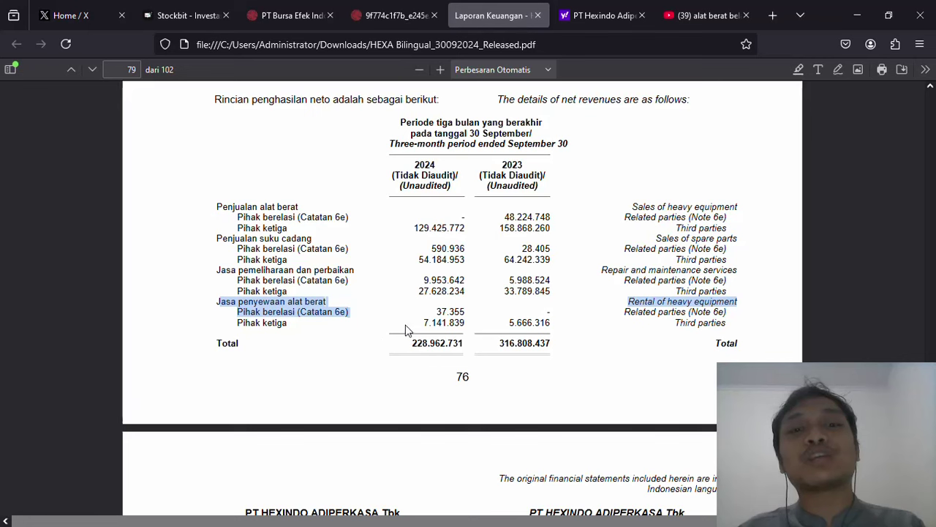
click(407, 330)
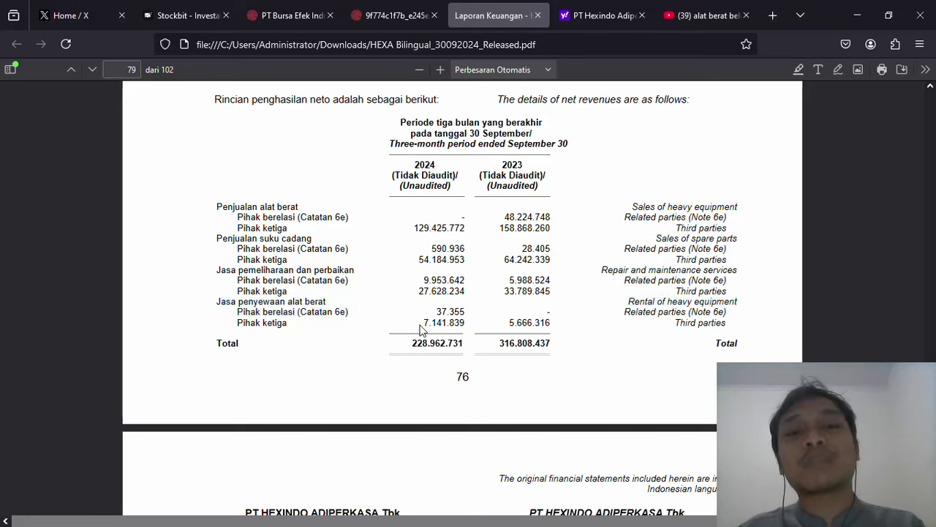
drag(426, 325, 468, 325)
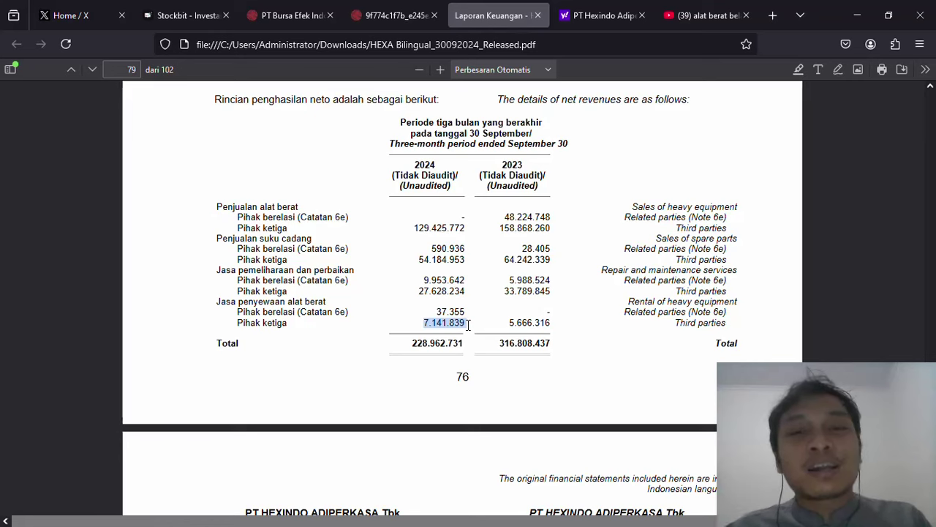
Step: Return to the Excel workbook and go through the Q1 2024 column of the HEXA tables, including the PER row
key(alt+Tab)
key(Down)
key(Down)
key(Down)
key(Down)
key(Down)
key(Down)
key(Down)
key(Down)
key(Down)
key(Down)
key(Down)
key(Down)
key(Down)
key(Down)
key(Down)
key(Down)
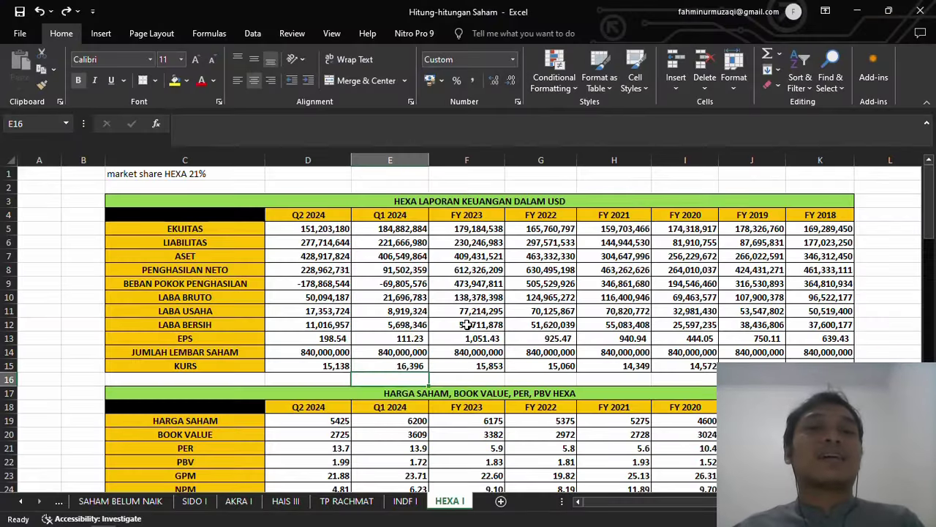
key(Up)
key(Up)
key(Up)
key(Up)
key(Up)
key(Up)
key(Up)
key(Up)
key(Up)
key(Up)
key(Up)
key(Up)
key(Up)
key(Up)
key(Up)
key(Up)
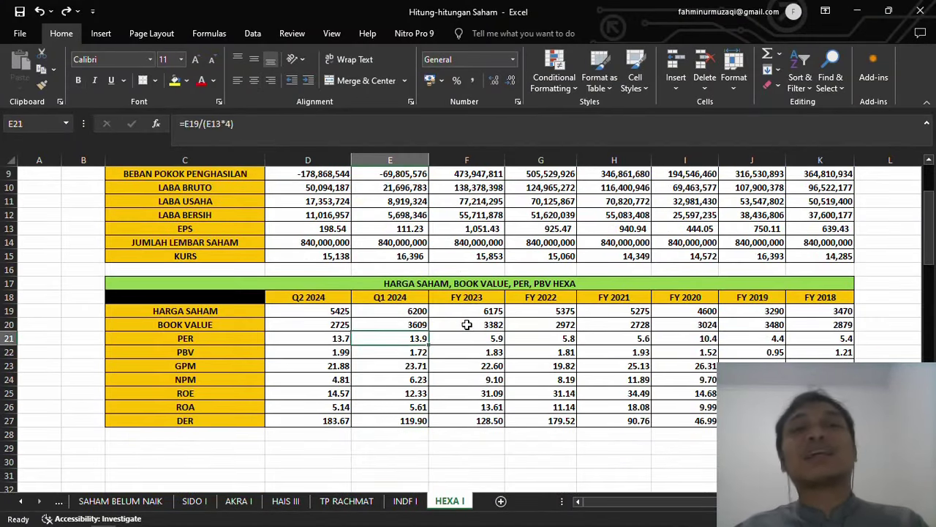
key(super)
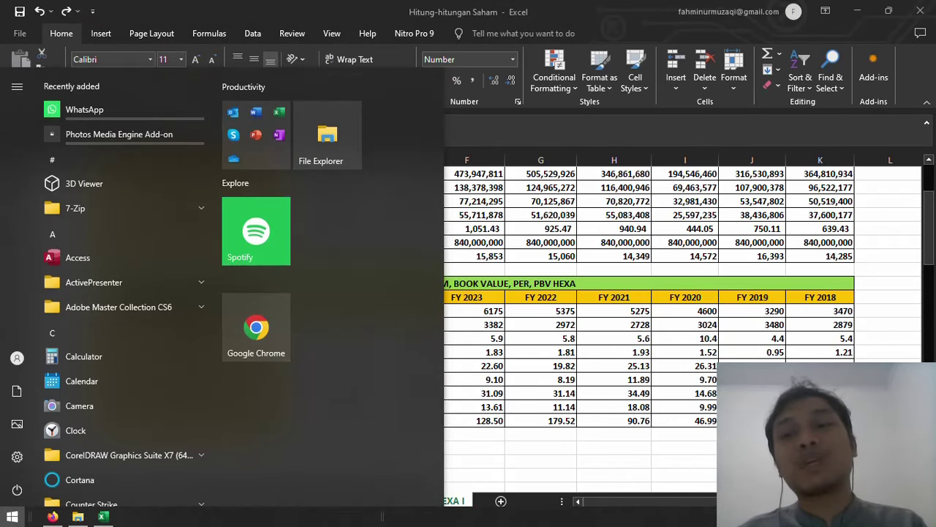
key(Escape)
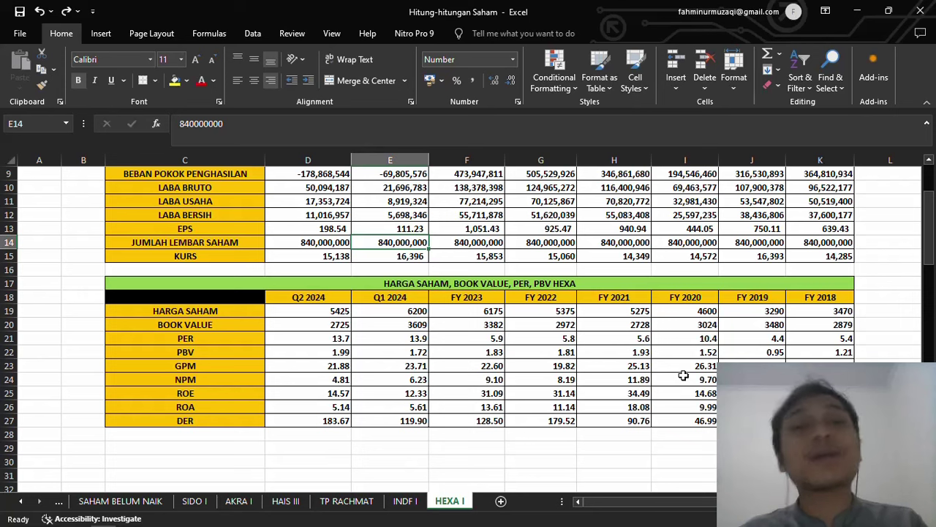
Step: Go back up the Q1 2024 column of the financial report table and select the Q2 2024 PENGHASILAN NETO figure
key(Up)
key(Up)
key(Up)
key(Up)
key(Up)
key(Up)
key(Up)
key(Up)
key(Up)
key(Up)
key(Up)
key(Up)
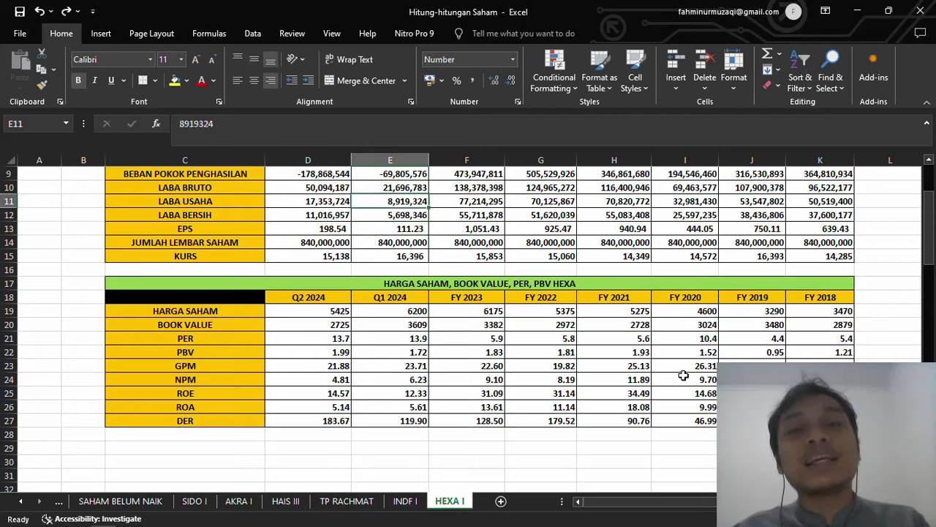
key(Down)
key(Down)
key(Down)
key(Down)
key(Down)
key(Down)
key(Down)
key(Down)
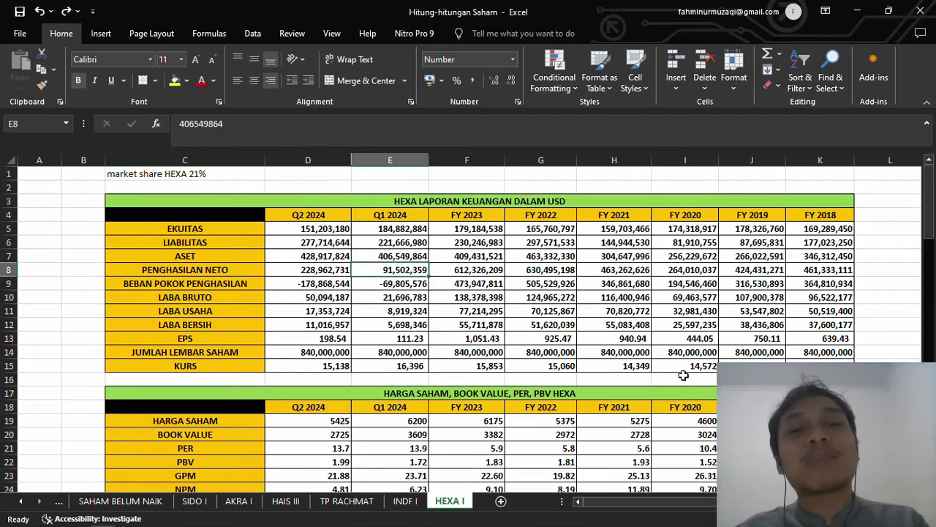
key(Left)
key(Up)
key(Up)
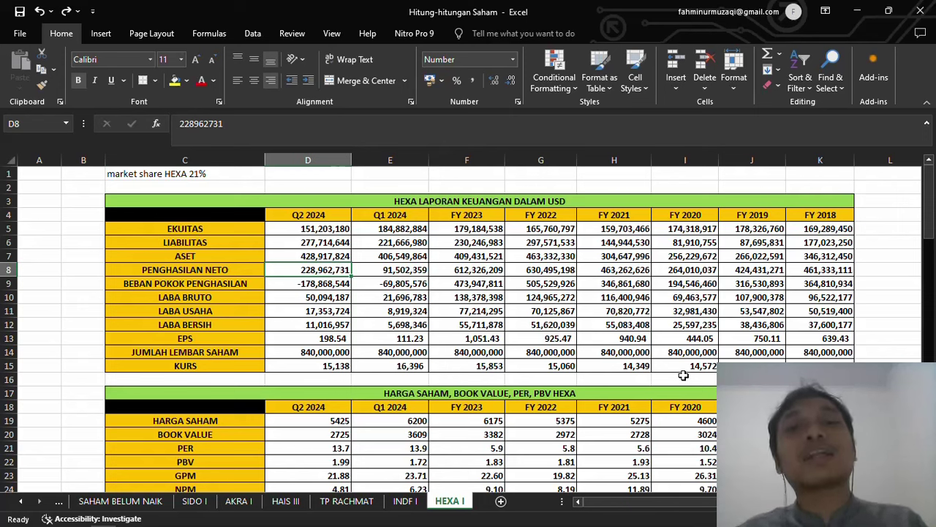
Step: Go down the Q2 2024 column from PENGHASILAN NETO through the ratio table to the ROE figure
key(Down)
key(Down)
key(Down)
key(Down)
key(Down)
key(Down)
key(Down)
key(Down)
key(Down)
key(Down)
key(Down)
key(Down)
key(Down)
key(Down)
key(Down)
key(Down)
key(Down)
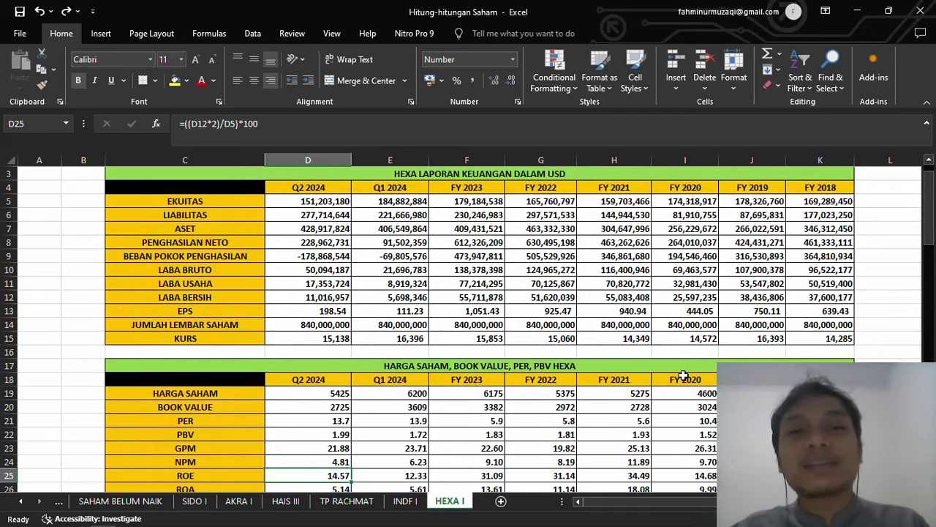
Step: Check the HEXA.JK share price on Yahoo Finance in the browser and return to the Excel workbook
key(alt+Tab)
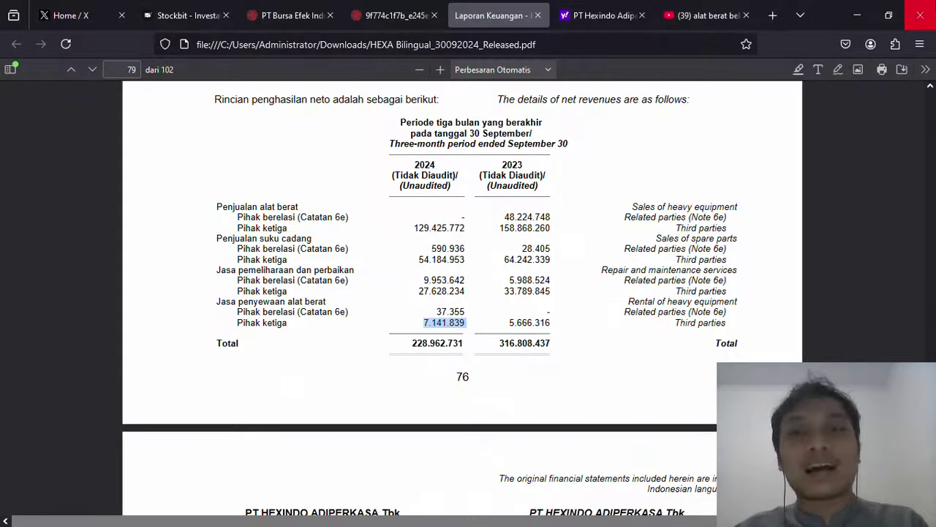
click(600, 15)
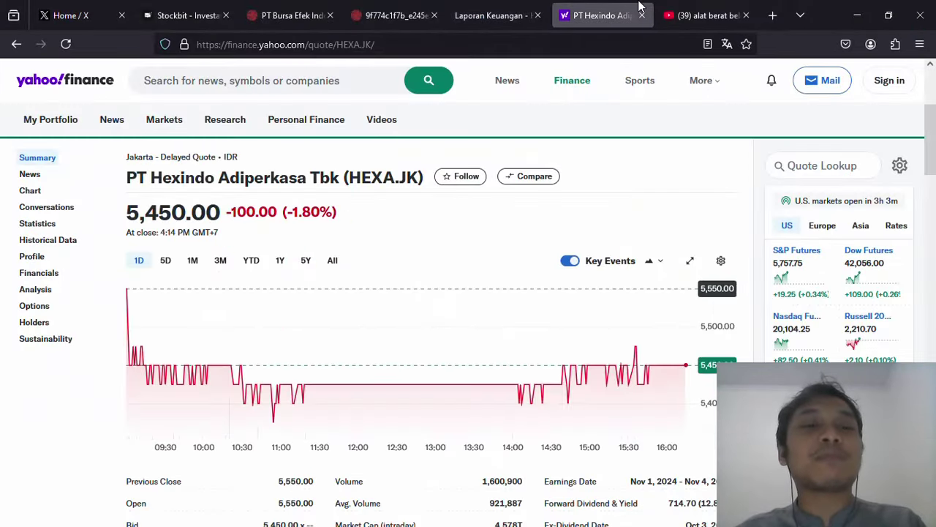
key(alt+Tab)
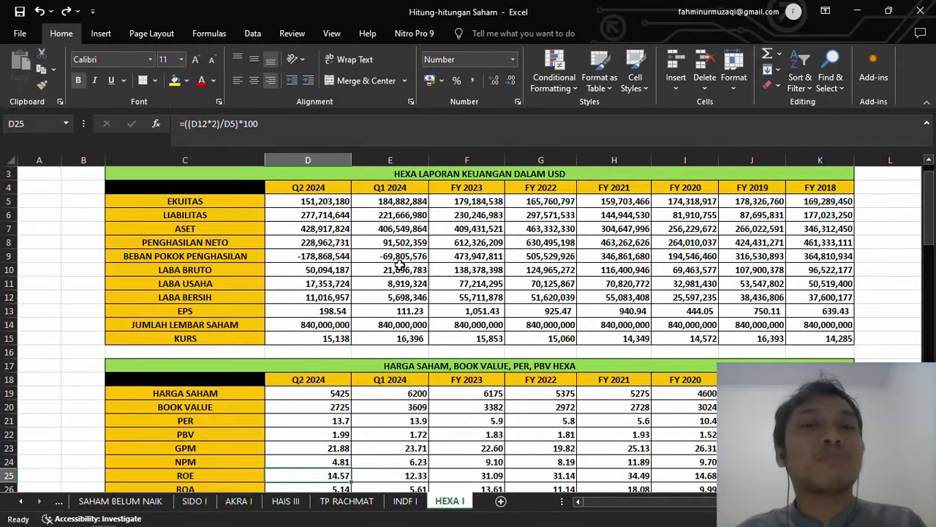
Step: Enter the note UNDER in cell B10 and 5000 in B11, beside the LABA BRUTO and LABA USAHA rows
key(Down)
key(Left)
key(Left)
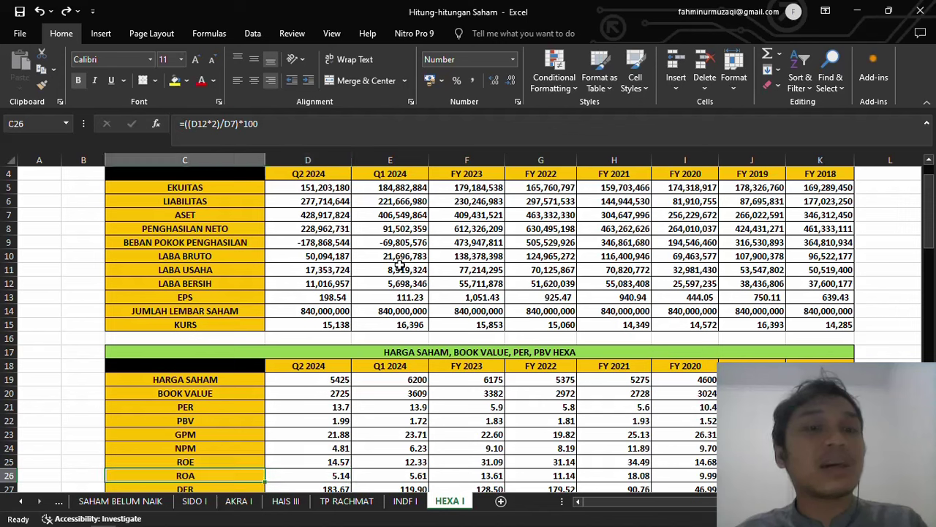
key(Up)
key(Up)
key(Up)
key(Up)
key(Up)
key(Up)
key(Up)
key(Up)
key(Up)
key(Up)
key(Up)
key(Up)
key(Up)
key(Up)
key(Up)
key(Up)
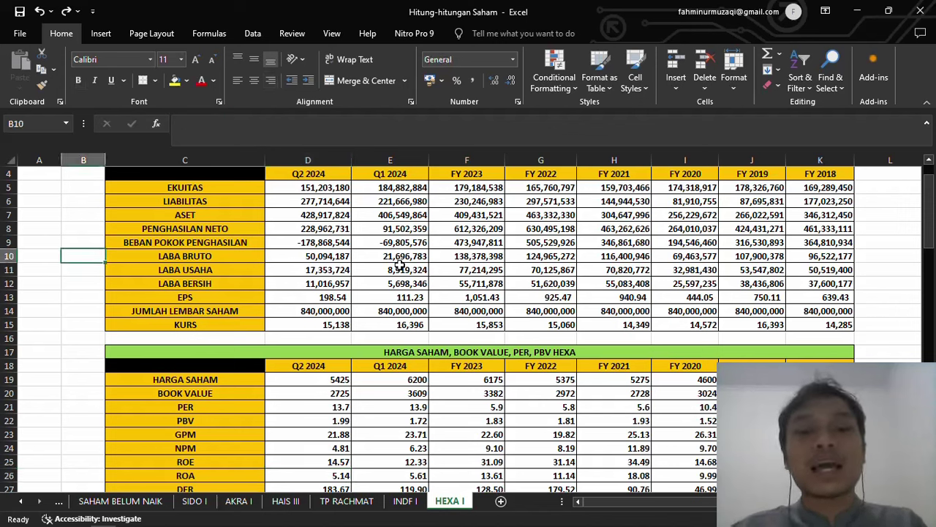
text(UNDER)
key(Return)
text(500)
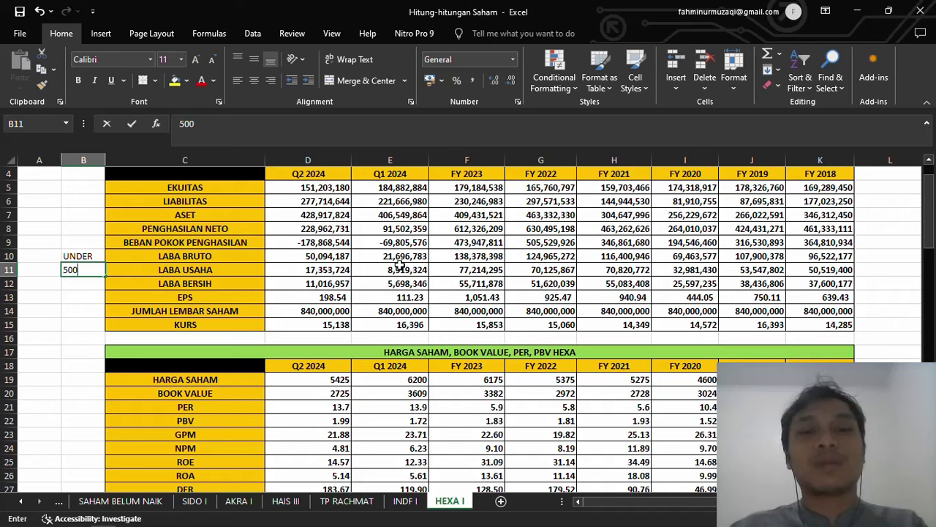
text(00)
key(BackSpace)
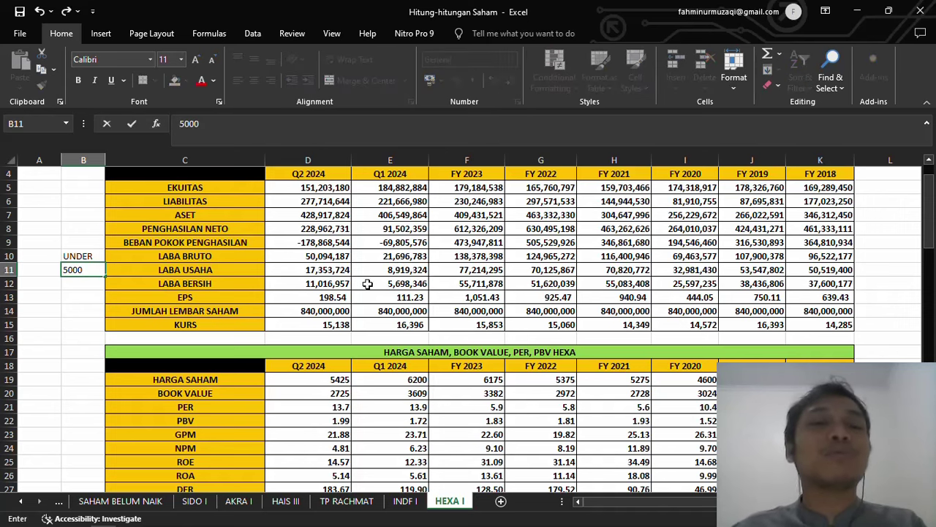
click(342, 297)
key(alt+Tab)
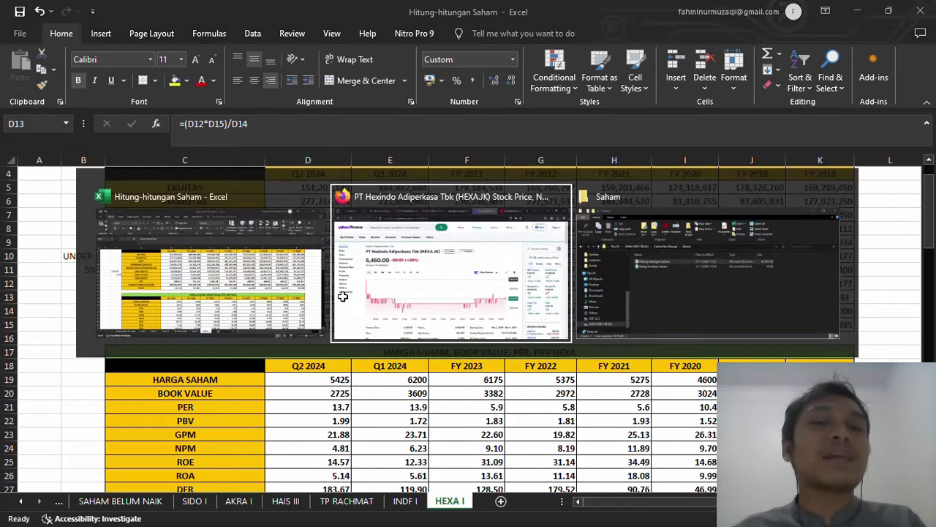
key(Escape)
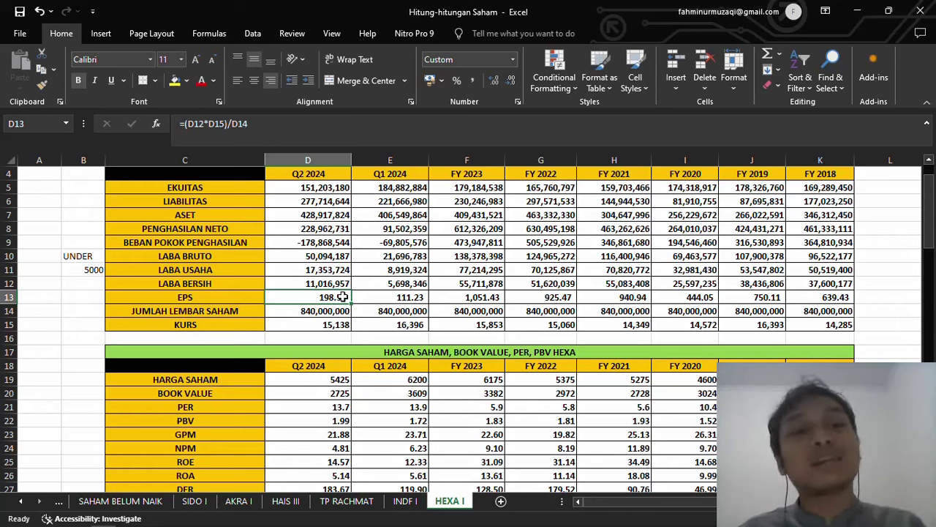
Step: List PERKEBUNAN, KEHUTANAN and KONSTRUKRI in cells C30 to C32 below the ratio table
key(Left)
key(Left)
key(Left)
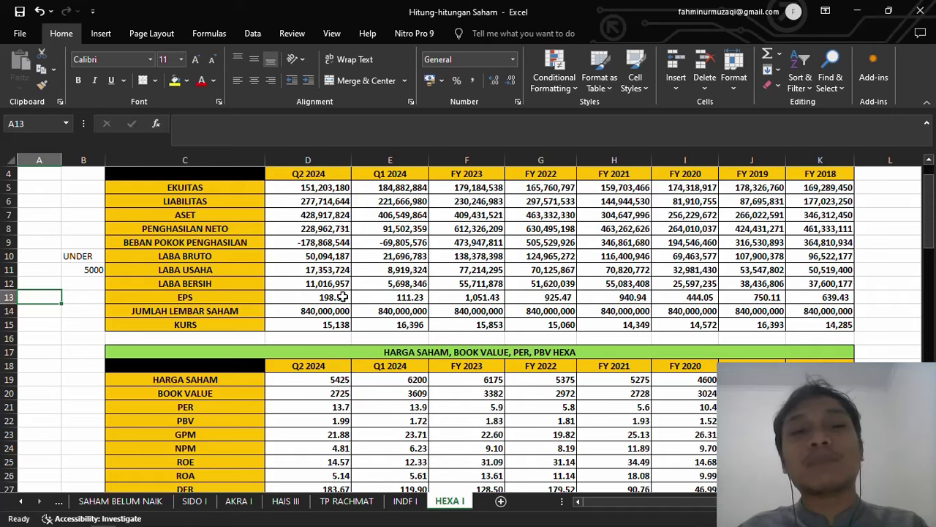
key(Down)
key(Down)
key(Down)
key(Down)
key(Down)
key(Down)
key(Down)
key(Down)
key(Down)
key(Down)
key(Down)
key(Down)
key(Down)
key(Down)
key(Down)
key(Down)
key(Down)
key(Down)
key(Down)
key(Down)
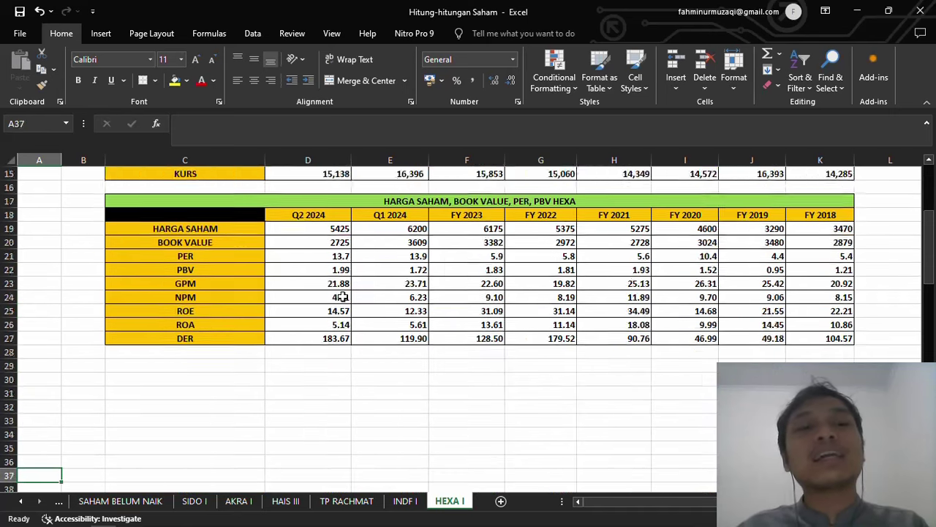
key(Right)
key(Up)
key(Up)
key(Up)
key(Up)
key(Up)
key(Up)
key(Up)
key(Right)
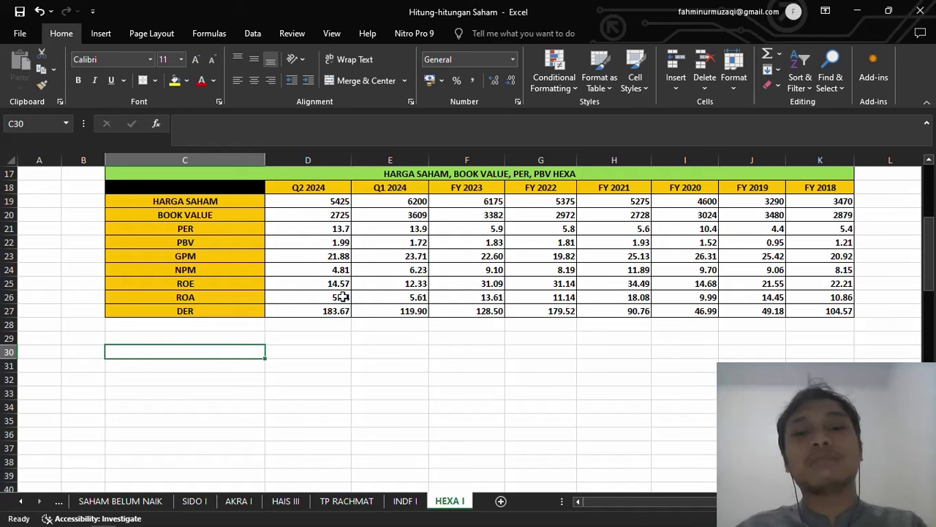
text(PERKEBUNA)
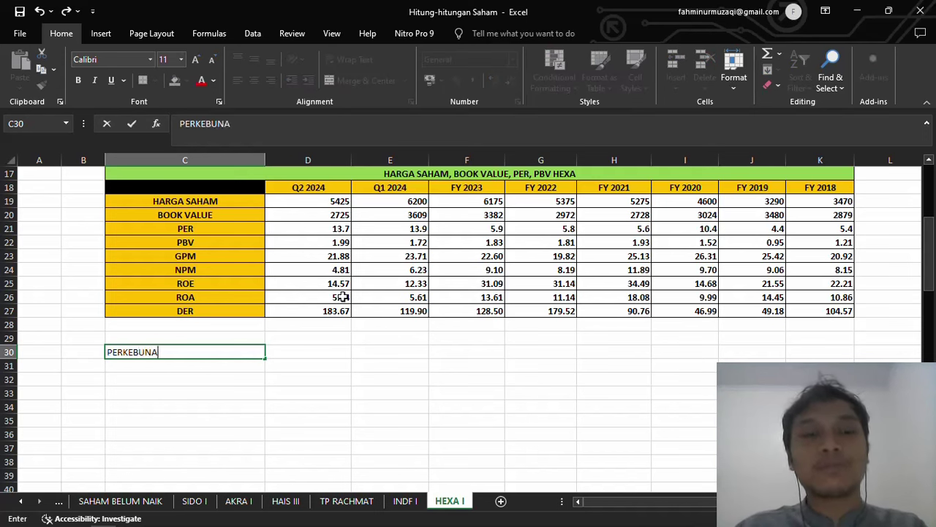
text(N)
key(Return)
text(KEHU)
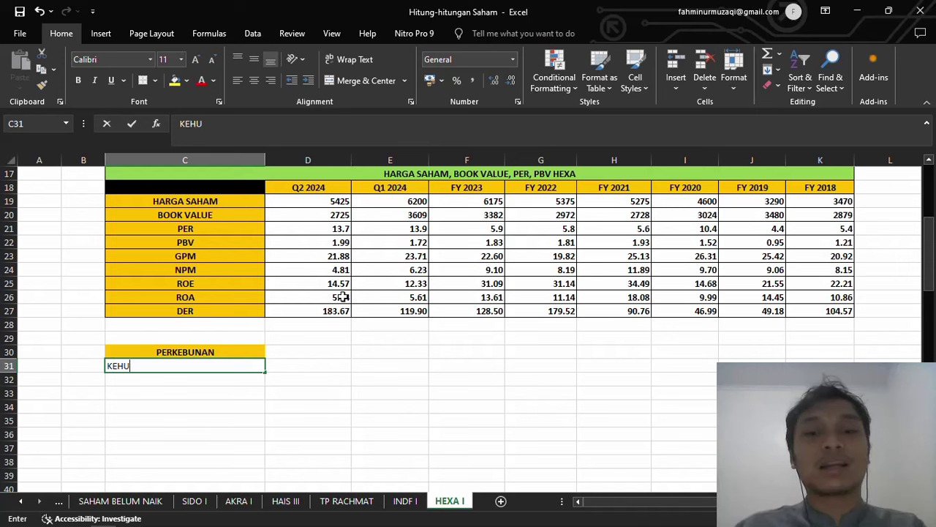
text(TANAN)
key(Return)
text(KO)
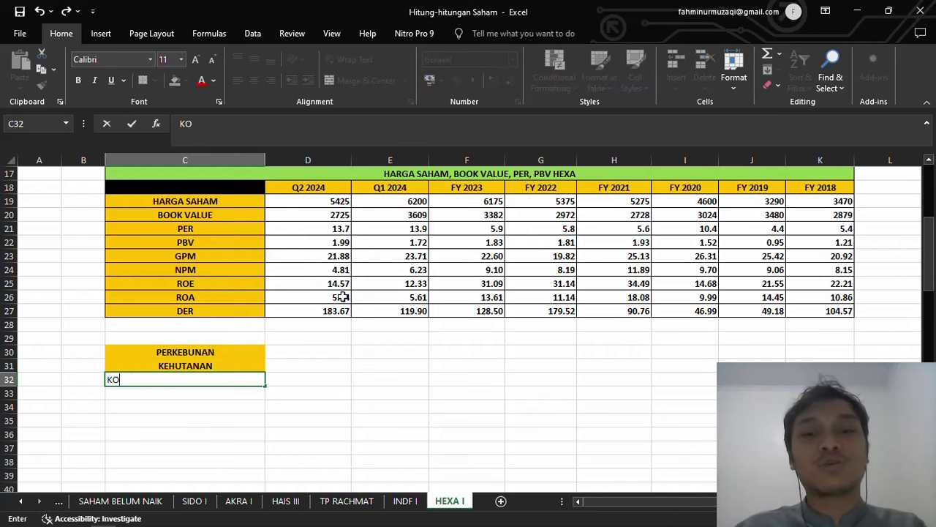
text(NSTRUKRI)
Step: Reorder the sector list so KONSTRUKRI is in C31 and KEHUTANAN in C32, and save the workbook
key(Up)
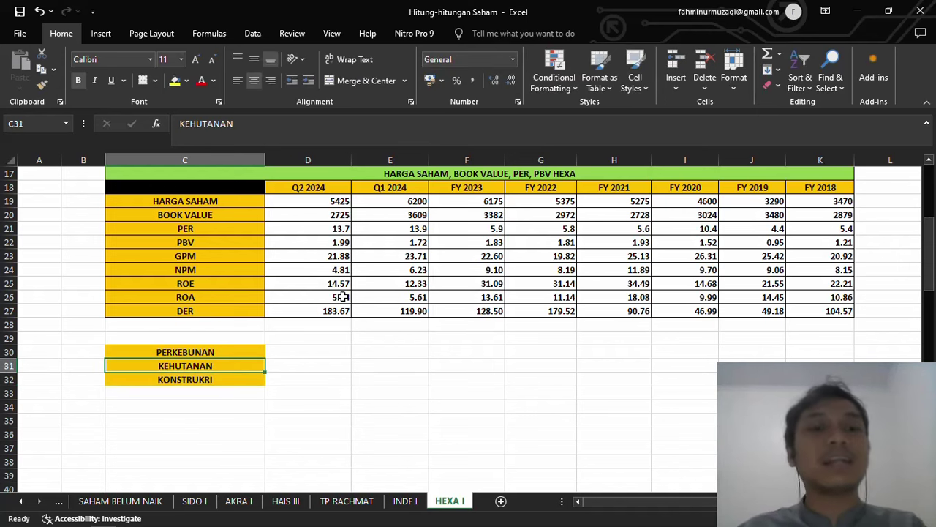
key(ctrl+x)
key(Down)
key(Down)
key(ctrl+v)
key(Up)
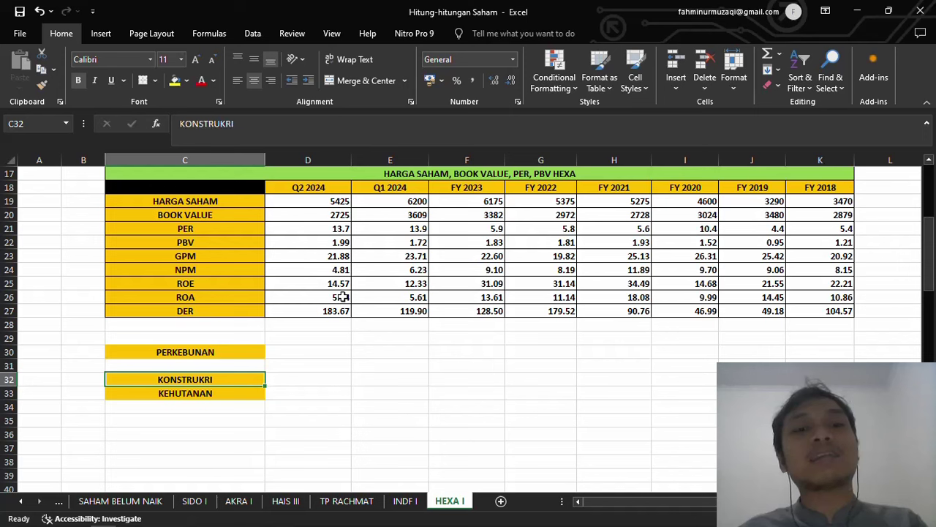
key(ctrl+x)
key(Up)
key(ctrl+v)
key(Down)
key(Down)
key(ctrl+x)
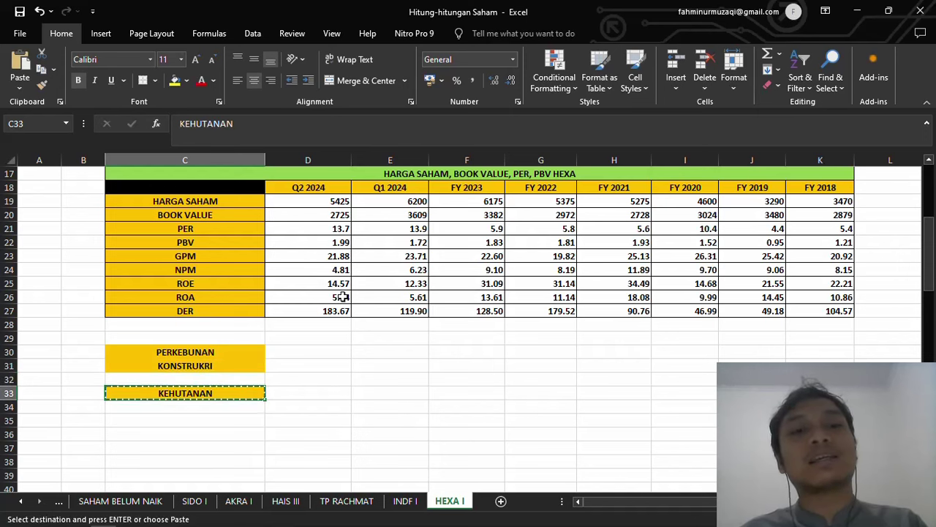
key(Up)
key(ctrl+v)
key(ctrl+s)
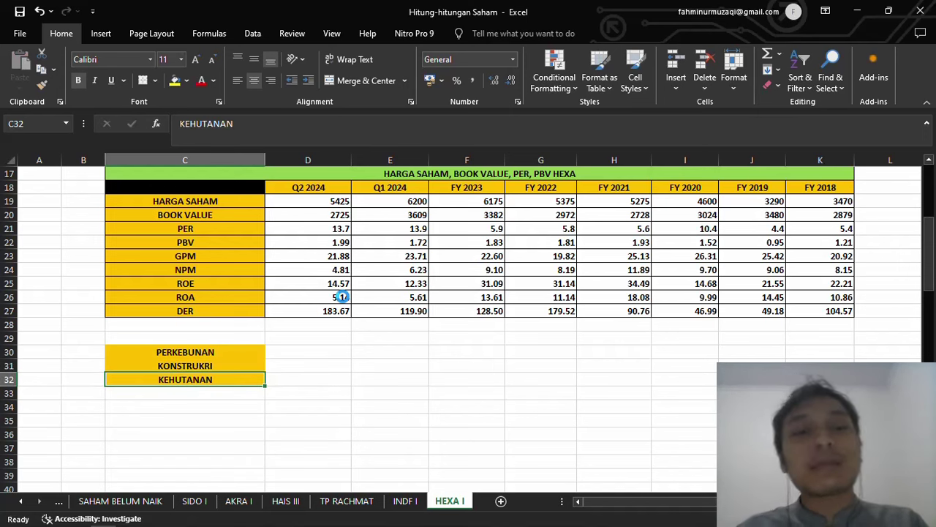
Step: Add TAMBANG in cell C33 at the end of the sector list
key(Down)
text(TAMBAN)
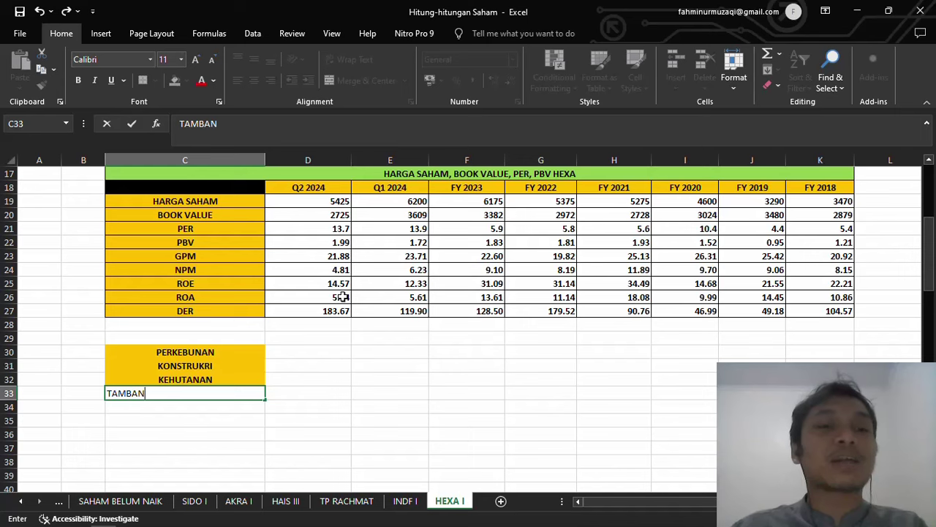
text(G)
key(Tab)
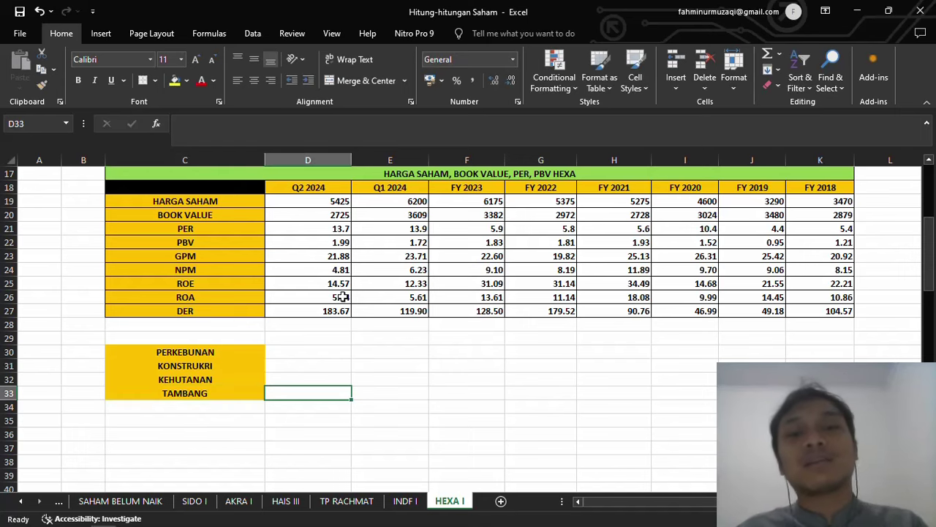
Step: Go back up the Q2 2024 column through the ratio and financial report tables to the top of the sheet
key(Up)
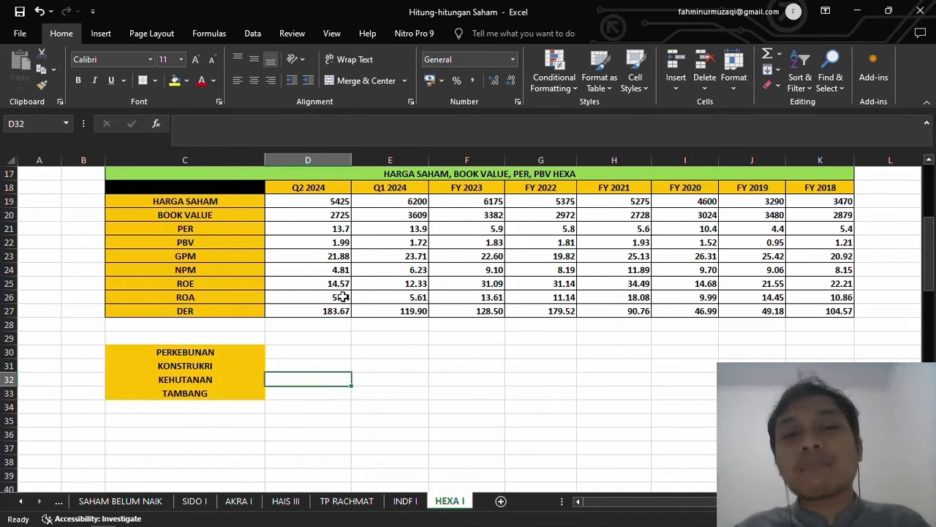
key(Up)
key(Up)
key(Up)
key(Up)
key(Up)
key(Up)
key(Up)
key(Up)
key(Up)
key(Up)
key(Up)
key(Up)
key(Up)
key(Up)
key(Up)
key(Up)
key(Up)
key(Up)
key(Up)
key(Up)
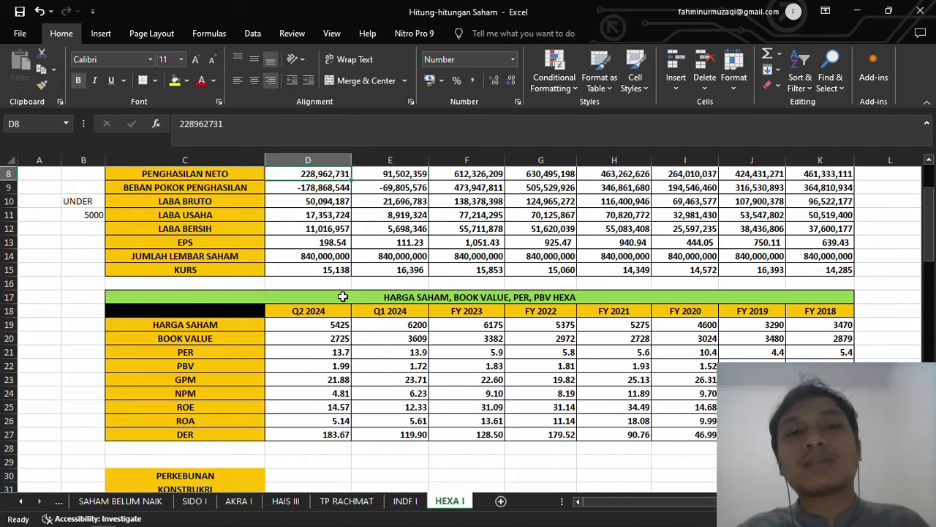
key(Up)
key(Up)
key(Up)
key(Up)
key(Up)
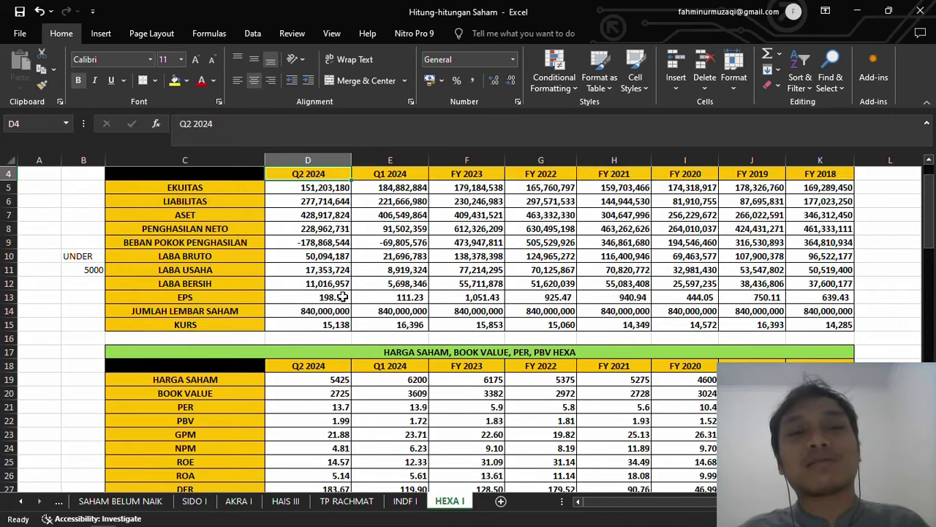
key(Up)
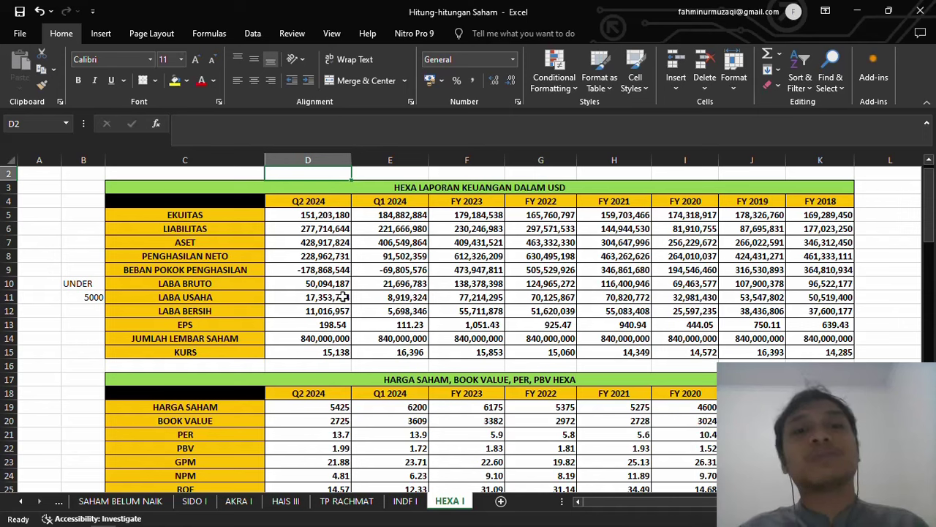
Step: Go down the Q2 2024 column of the financial report table past EPS to JUMLAH LEMBAR SAHAM
key(Down)
key(Down)
key(Down)
key(Down)
key(Down)
key(Down)
key(Down)
key(Down)
key(Down)
key(Down)
key(Down)
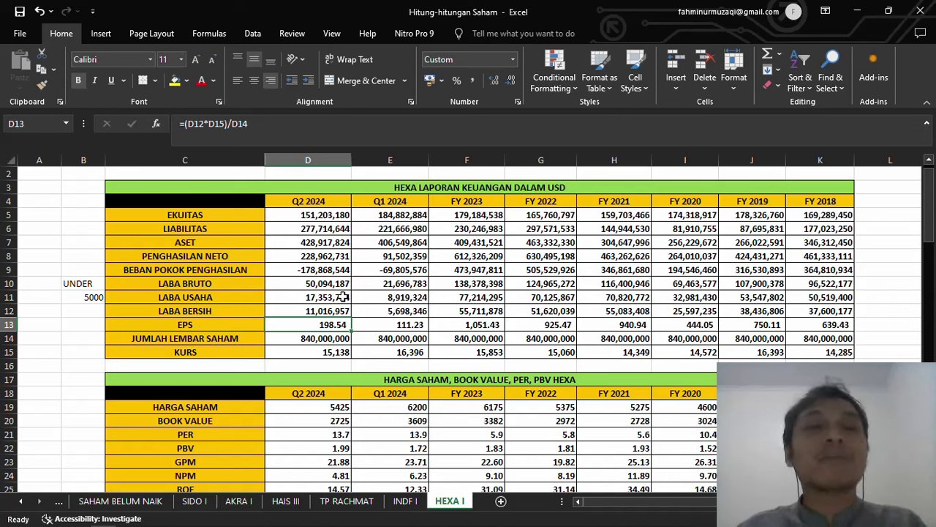
key(Down)
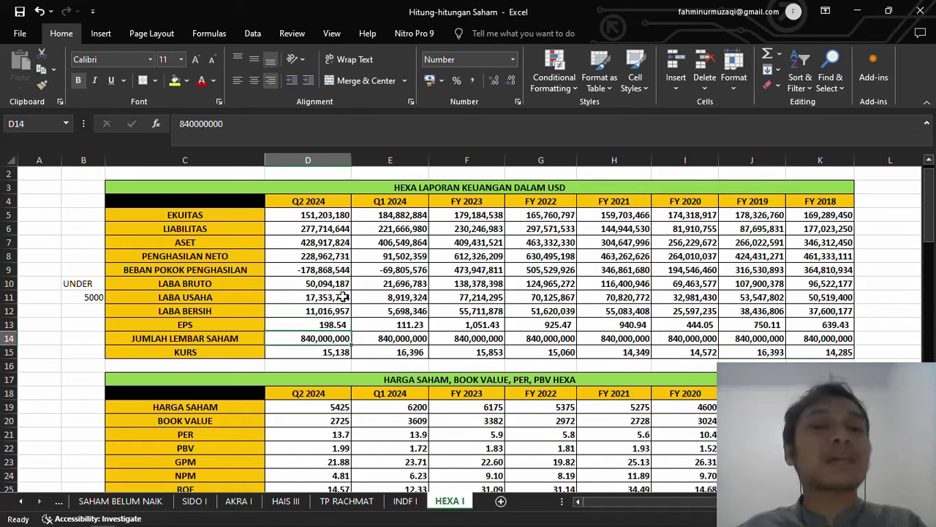
Step: Enter 600 in cell E30, beside PERKEBUNAN below the ratio table
key(Up)
key(Down)
key(Down)
key(Down)
key(Down)
key(Down)
key(Down)
key(Down)
key(Down)
key(Down)
key(Down)
key(Down)
key(Down)
key(Down)
key(Down)
key(Down)
key(Down)
key(Down)
key(Down)
key(Down)
key(Down)
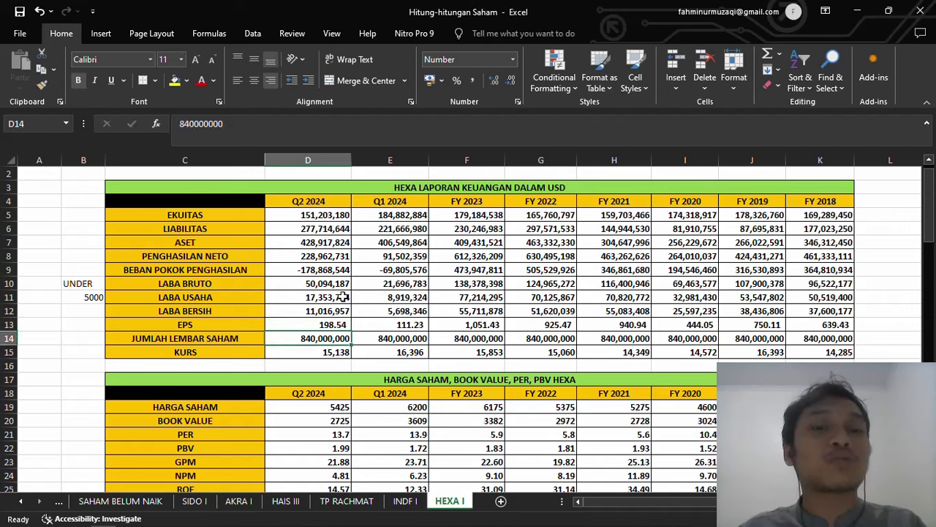
key(Up)
key(Up)
key(Up)
key(Up)
key(Up)
key(Up)
key(Up)
key(Up)
key(Up)
key(Up)
key(Up)
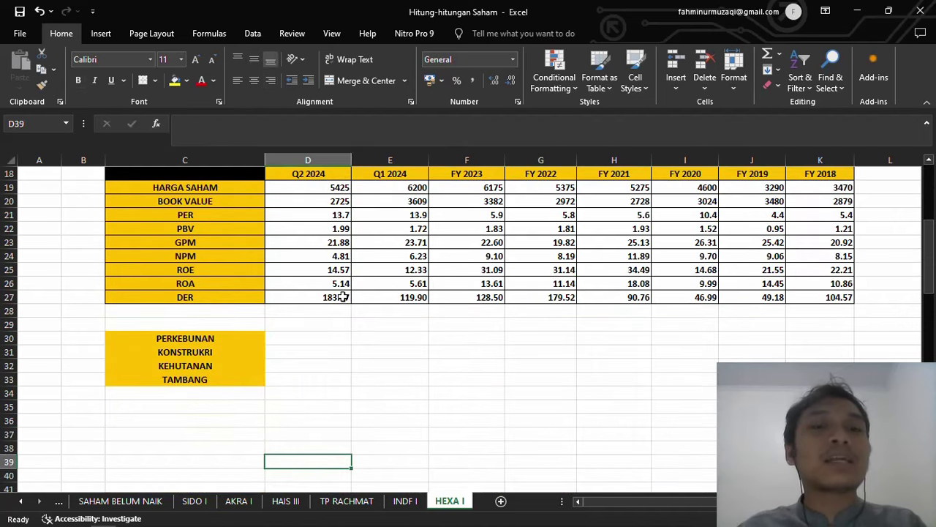
key(Right)
key(Down)
text(6000)
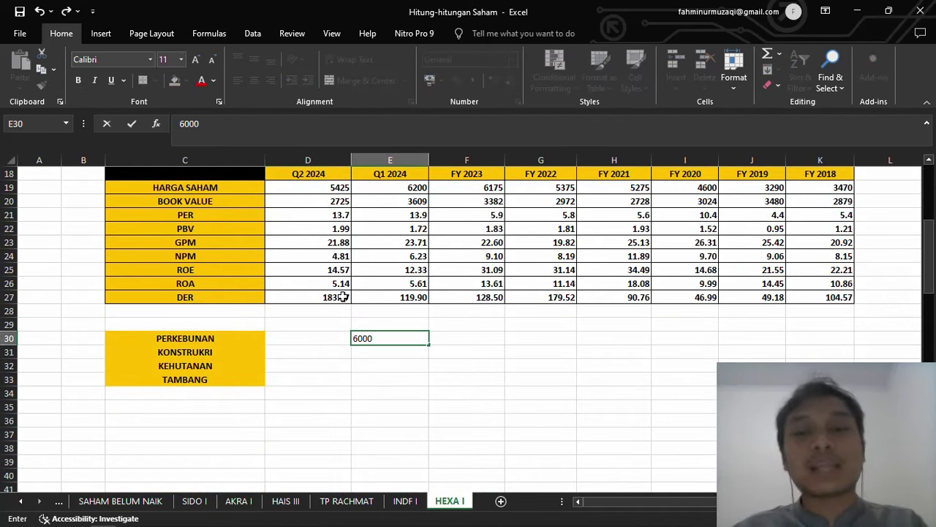
key(BackSpace)
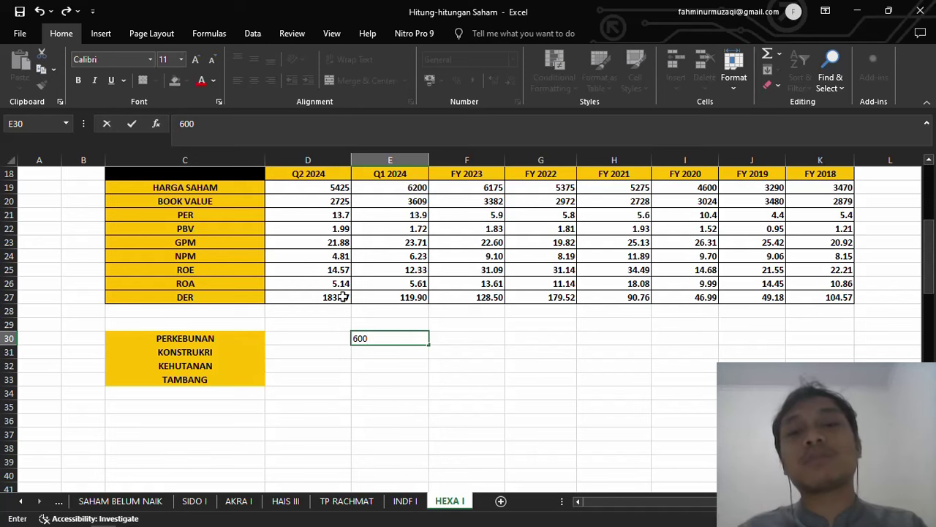
key(ctrl+Return)
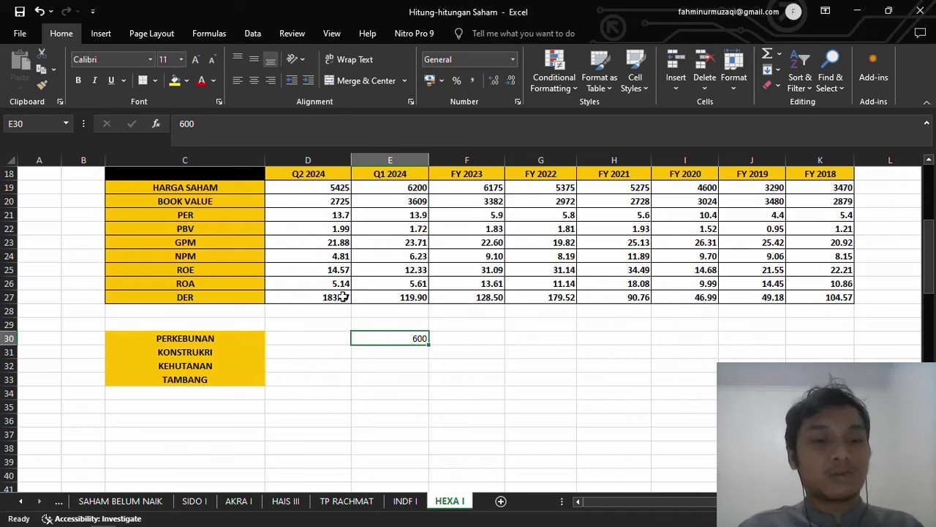
Step: Enter the note "DPS = 420" in cell E32, two rows below the 600 value
key(Down)
key(Down)
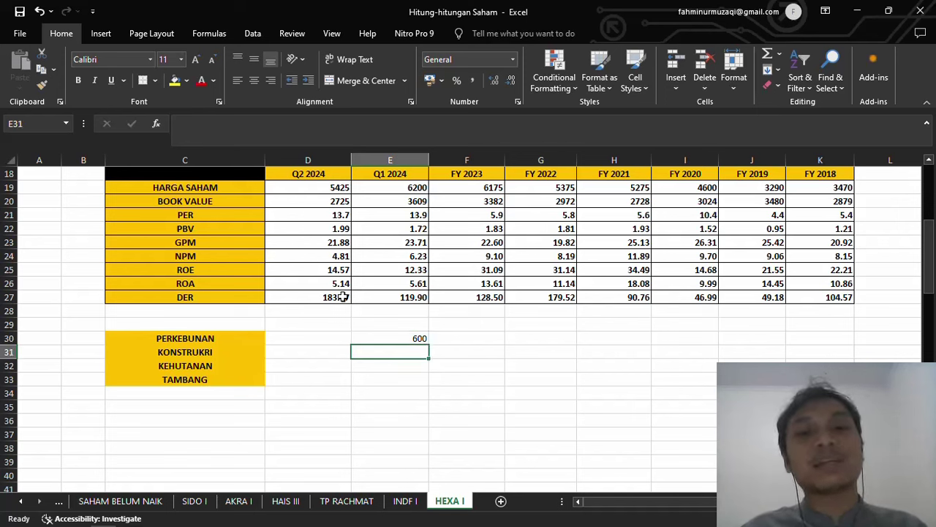
text(DPS)
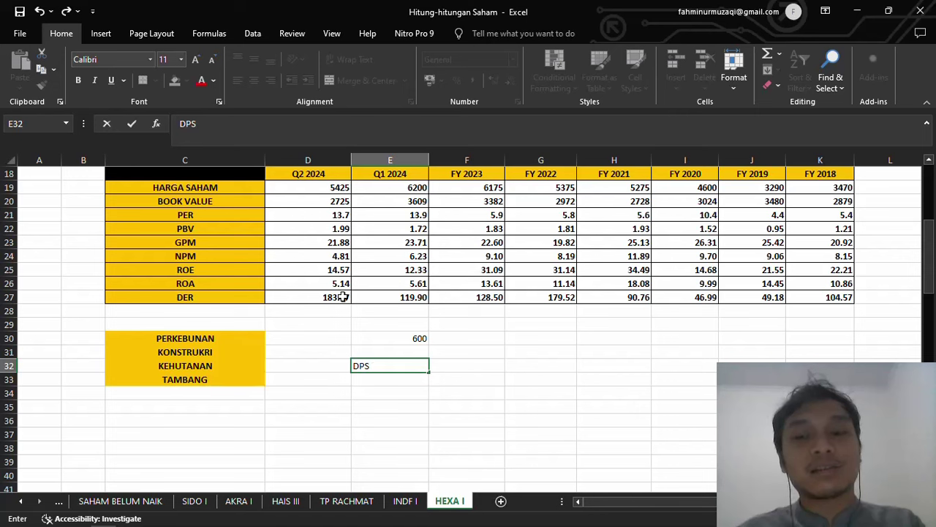
text( = 420)
key(Return)
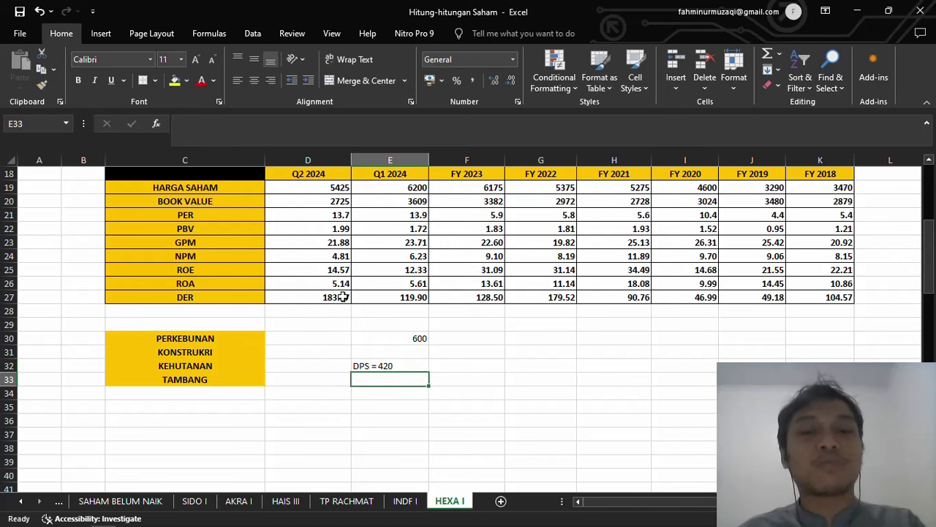
key(Up)
key(Down)
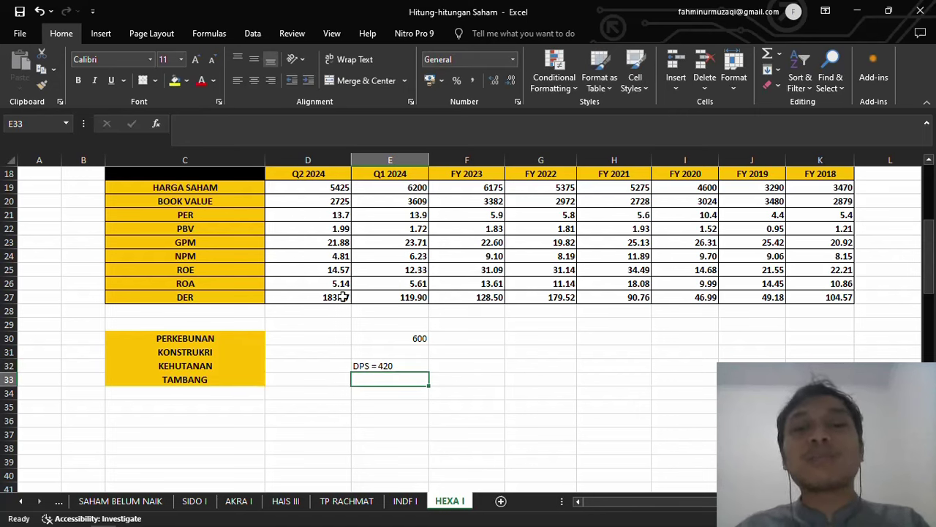
Step: Go back up through the ratio table to the UNDER 5000 price note in cell B11
key(Up)
key(Up)
key(Up)
key(Up)
key(Up)
key(Up)
key(Up)
key(Up)
key(Up)
key(Up)
key(Up)
key(Up)
key(Up)
key(Up)
key(Up)
key(Up)
key(Up)
key(Up)
key(Up)
key(Up)
key(Up)
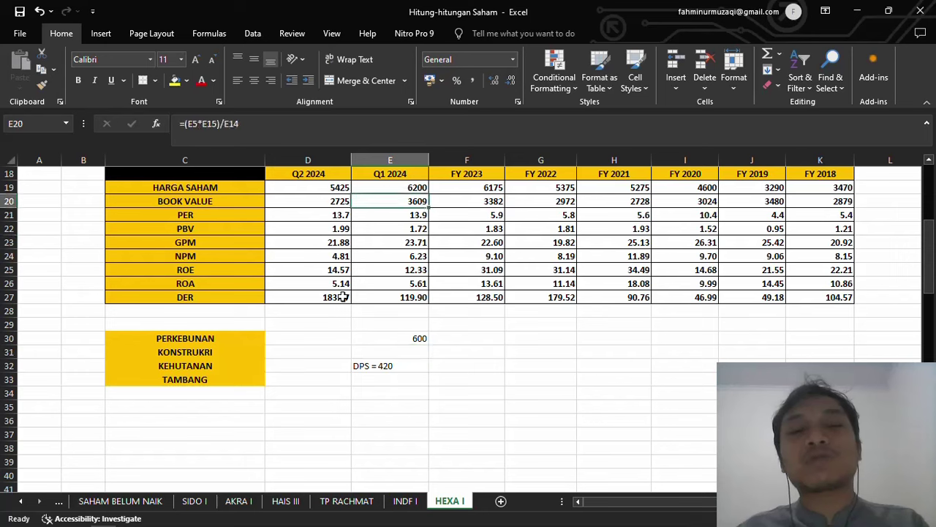
key(Left)
key(Left)
key(Left)
key(Down)
key(Down)
key(Down)
key(Down)
key(Down)
key(Down)
key(Down)
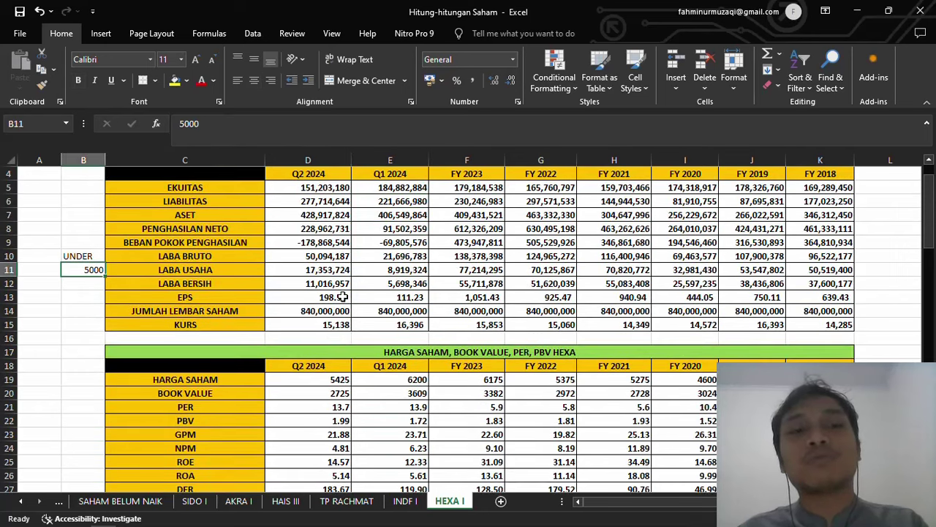
key(alt+Tab)
key(alt+Tab)
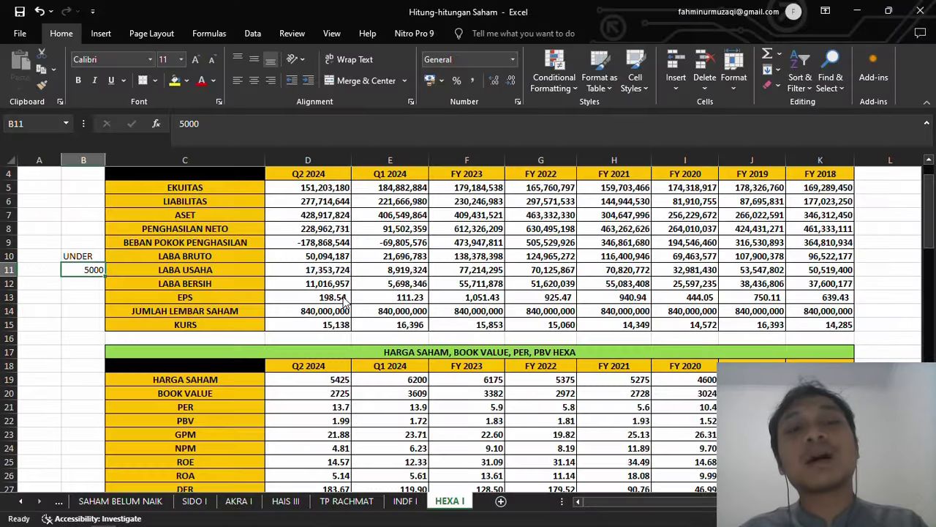
Step: Go down past the ratio table again to the 600 value in cell E30
key(Down)
key(Down)
key(Down)
key(Down)
key(Down)
key(Down)
key(Down)
key(Down)
key(Down)
key(Down)
key(Down)
key(Down)
key(Down)
key(Down)
key(Down)
key(Down)
key(Down)
key(Down)
key(Down)
key(Down)
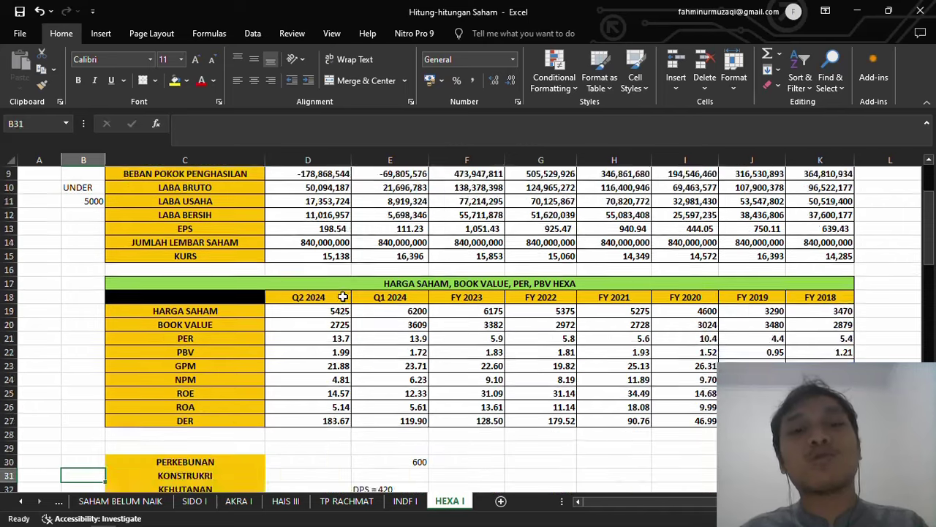
key(Right)
key(Right)
key(Right)
key(Up)
key(Up)
key(Up)
key(Up)
key(Up)
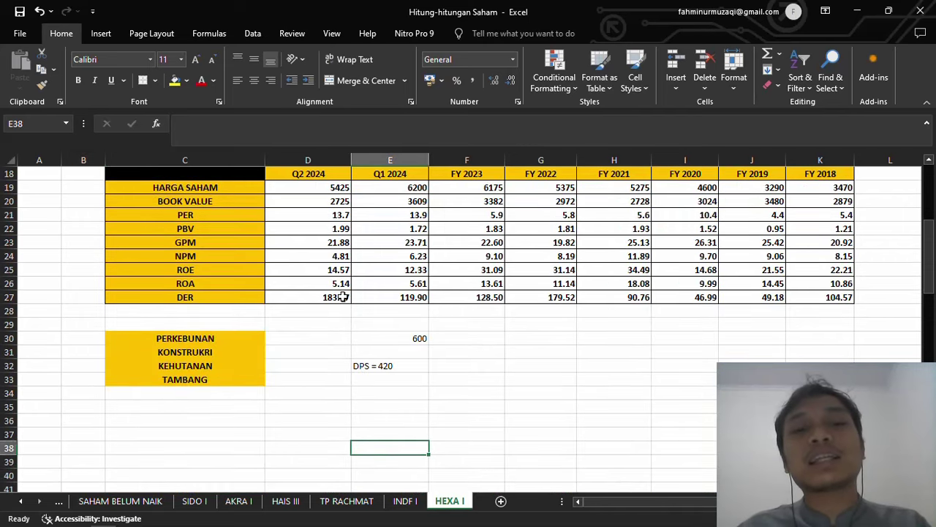
key(Up)
key(Up)
key(Up)
key(Up)
key(Up)
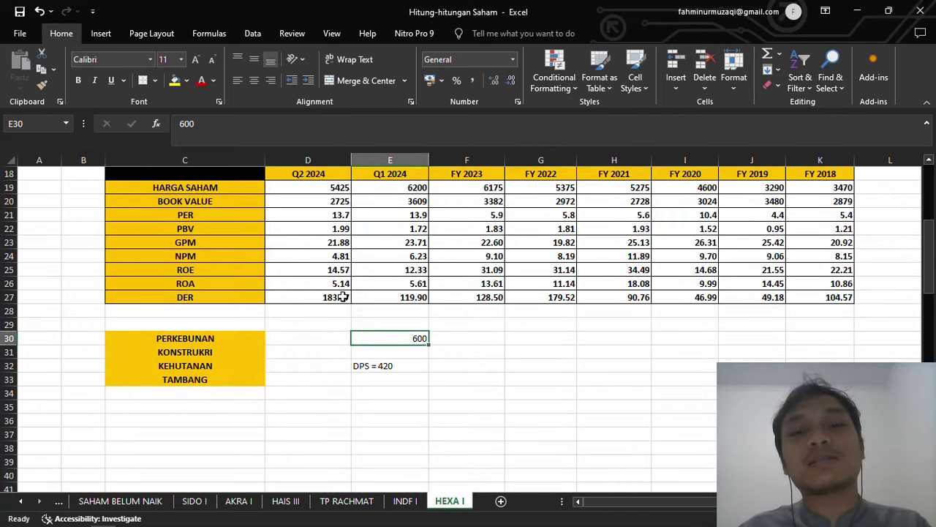
key(super)
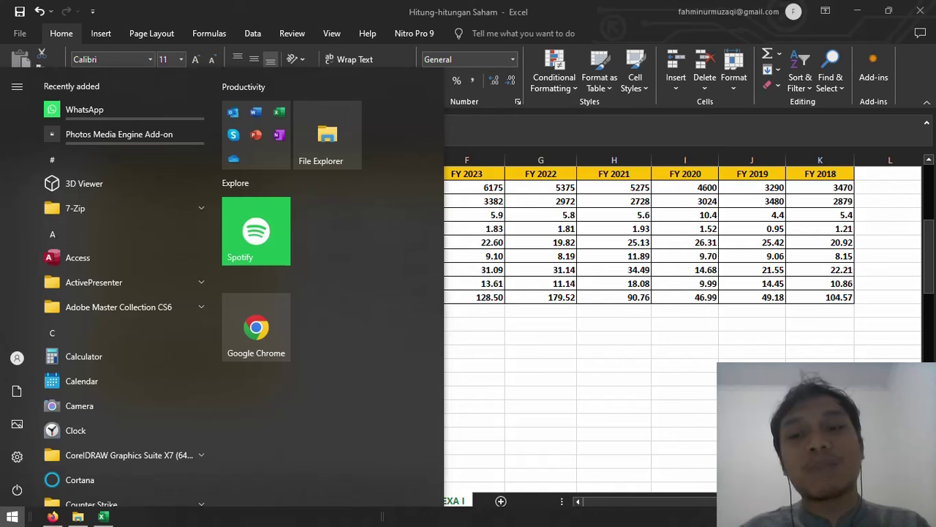
key(Escape)
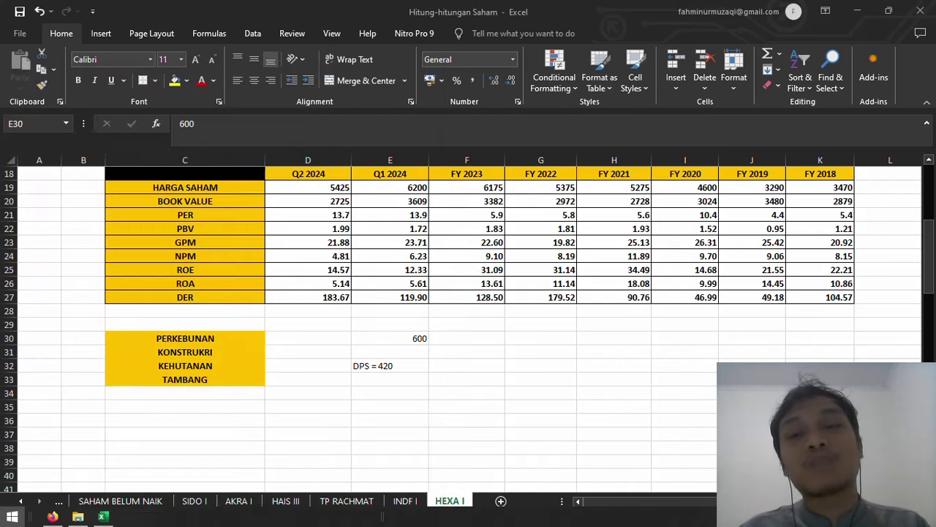
key(super)
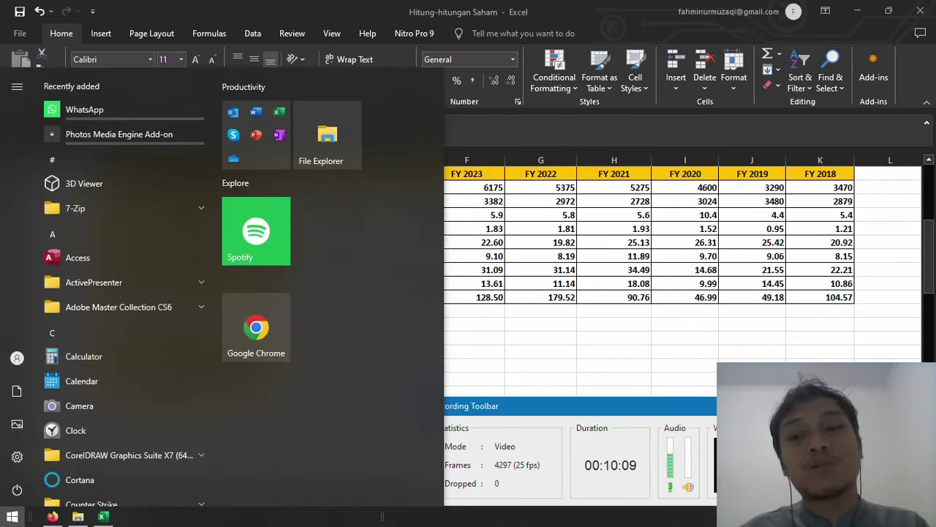
key(Escape)
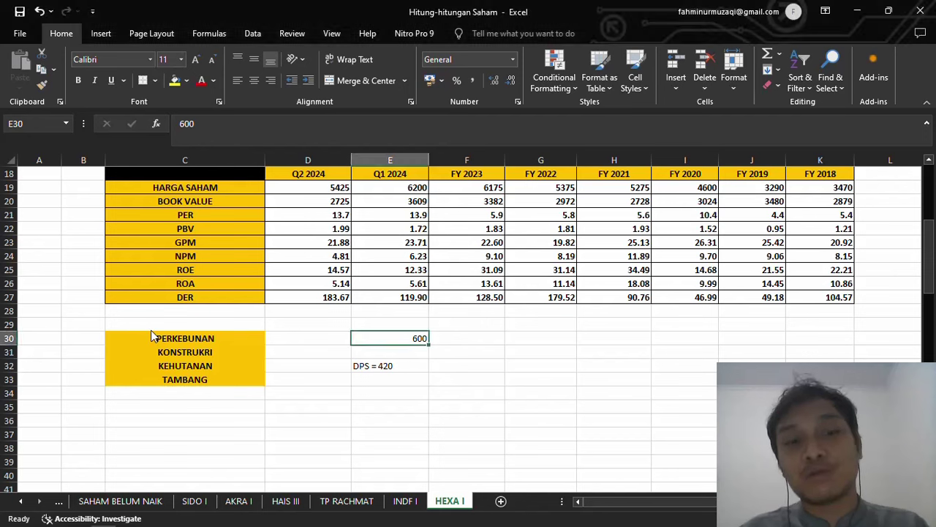
Step: Enter 700 in cell F30, next to the 600 value
click(157, 337)
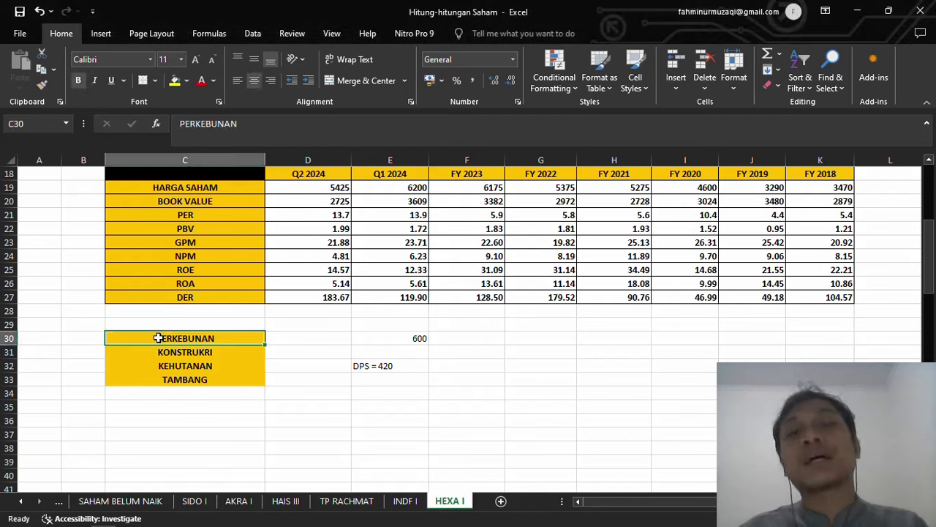
key(Right)
key(Right)
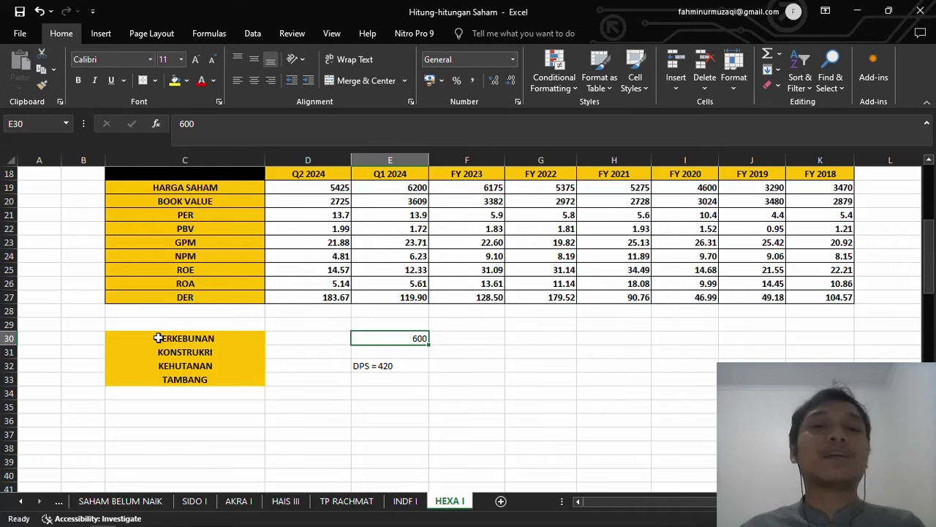
key(Down)
key(Right)
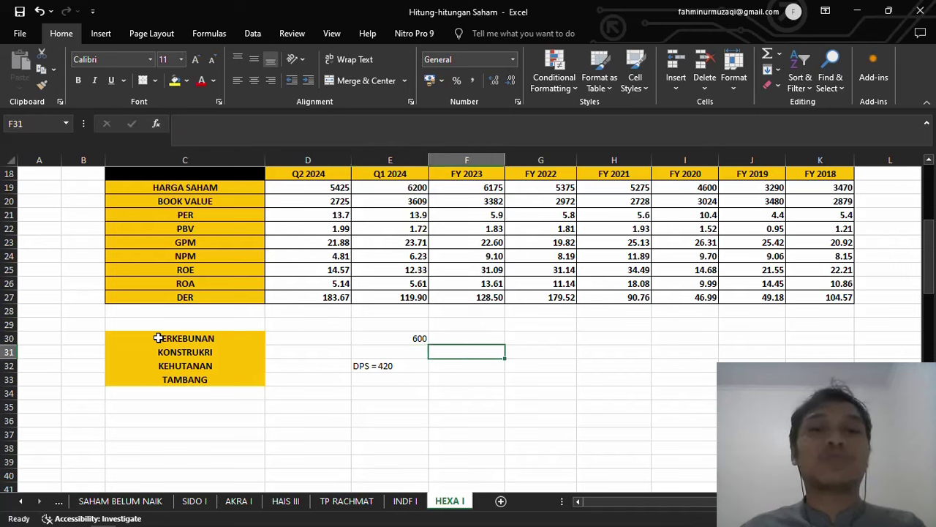
key(Up)
text(70)
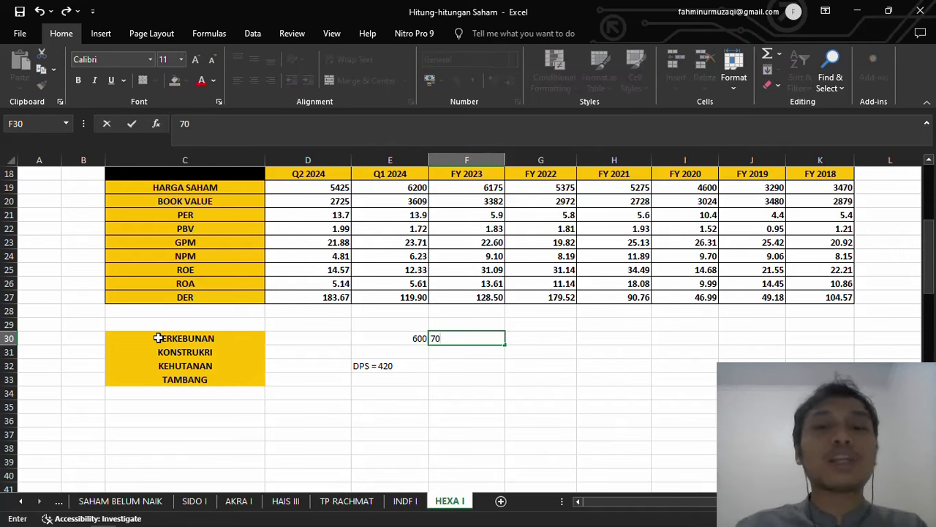
text(0)
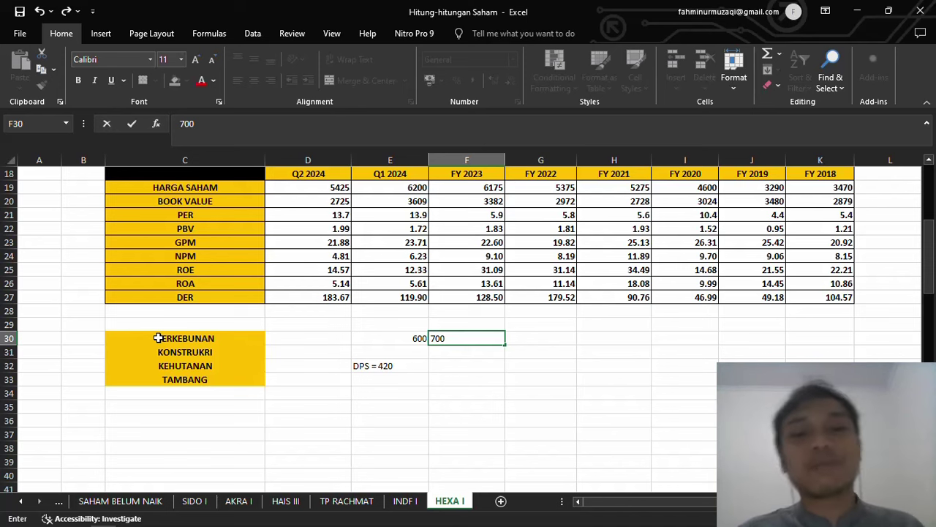
key(Left)
Step: Change the dividend note in cell E32 to "DPS = 490"
key(Down)
key(Down)
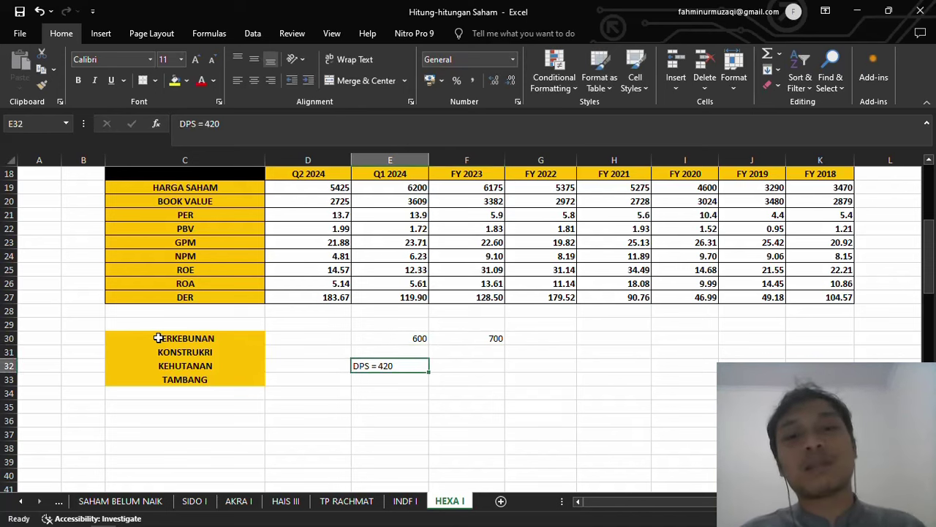
click(245, 122)
key(BackSpace)
key(BackSpace)
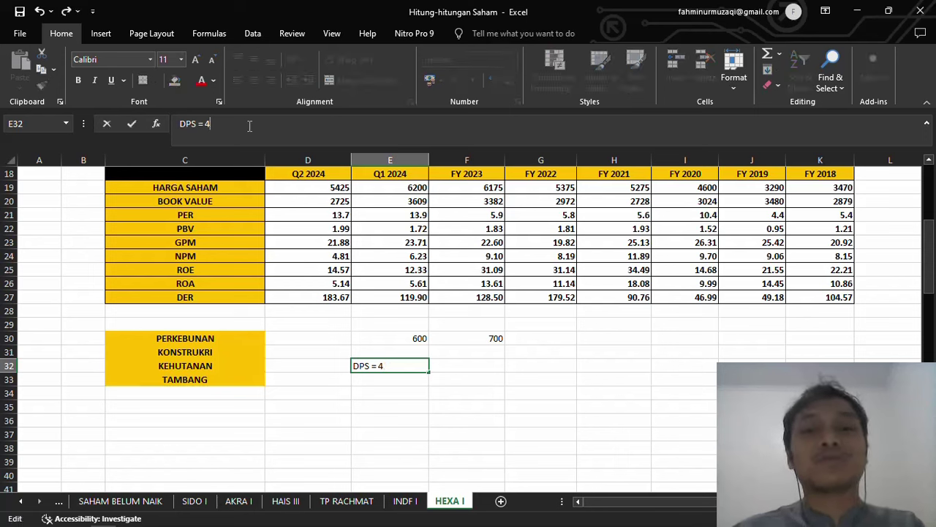
text(90)
click(440, 338)
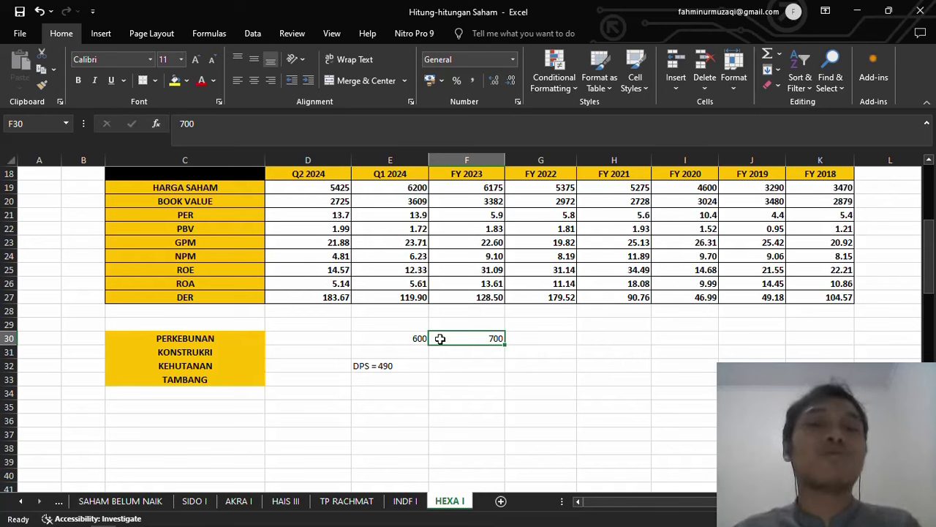
Step: Label the two estimates as earnings per share: "EPS = 700" in F30 and "EPS = 600" in E30
double_click(478, 341)
text(EPS =)
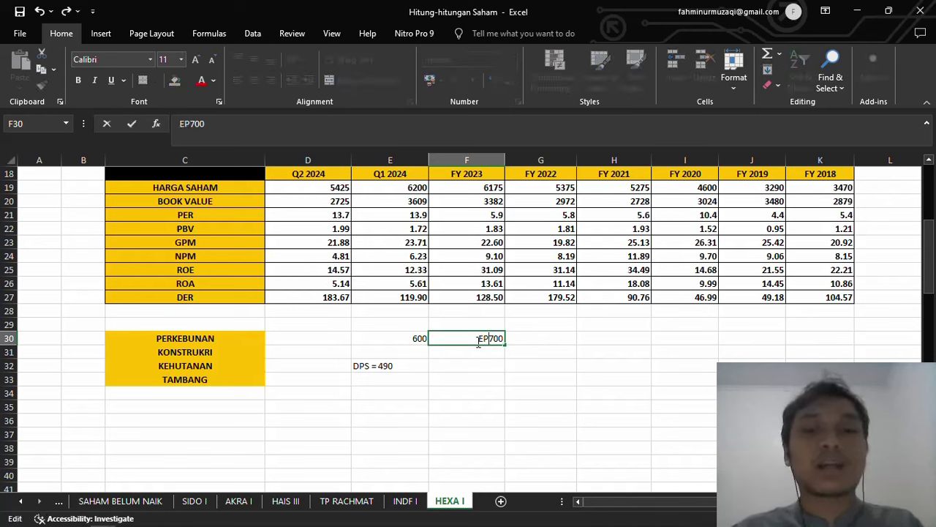
click(419, 338)
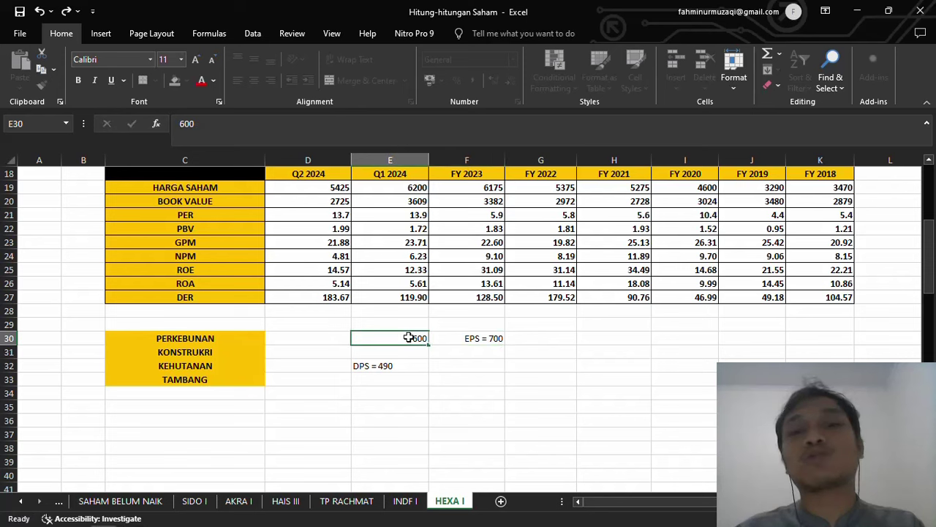
double_click(414, 336)
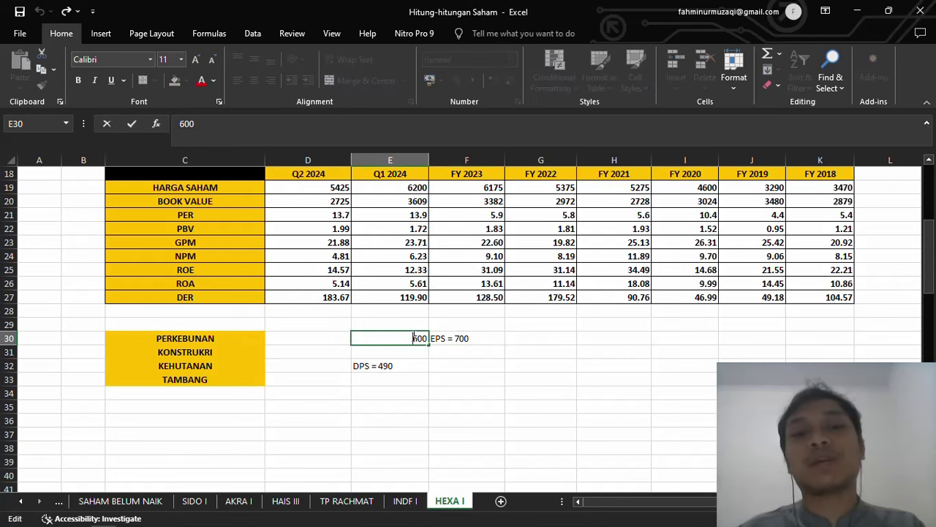
text(EPS =)
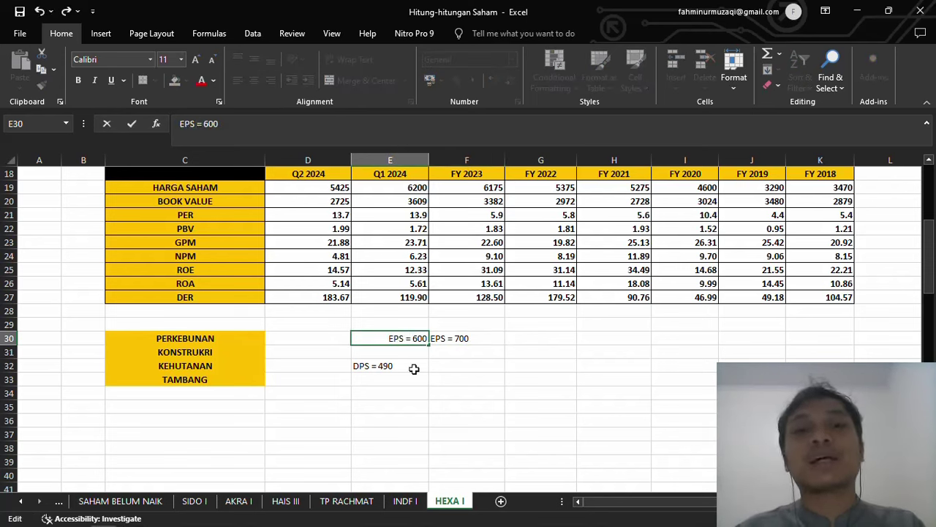
click(417, 373)
Step: Return from the EPS and DPS notes to the 5000 price limit under UNDER in column B
key(Up)
key(Up)
key(Up)
key(Up)
key(Up)
key(Up)
key(Up)
key(Up)
key(Up)
key(Up)
key(Up)
key(Up)
key(Up)
key(Up)
key(Up)
key(Up)
key(Up)
key(Up)
key(Up)
key(Up)
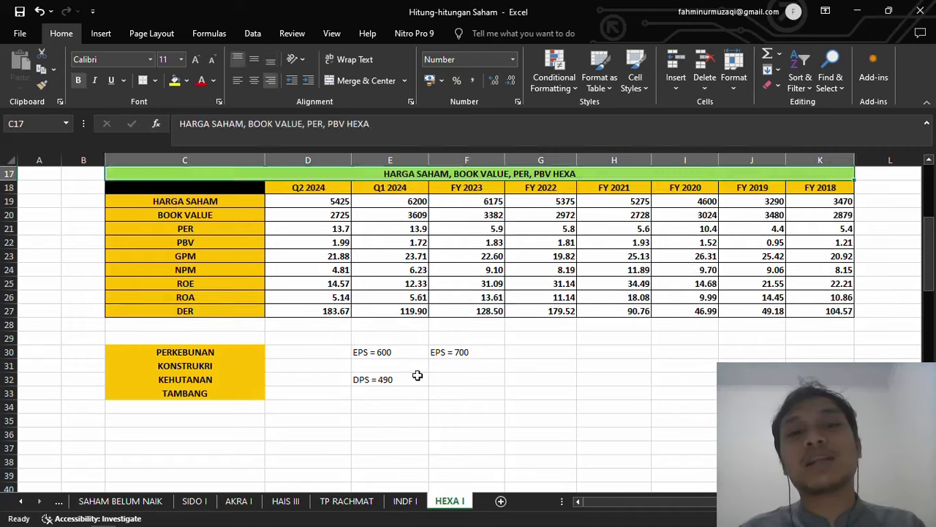
key(Left)
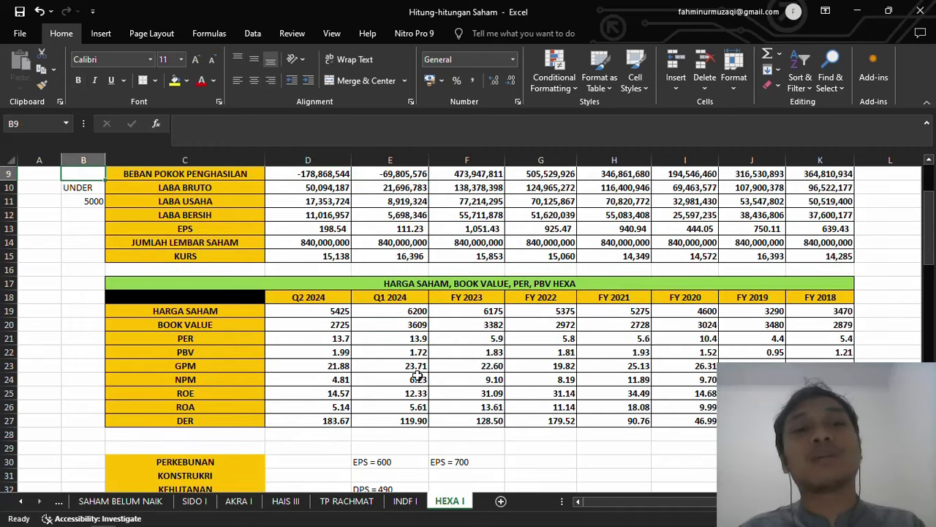
key(Down)
key(Down)
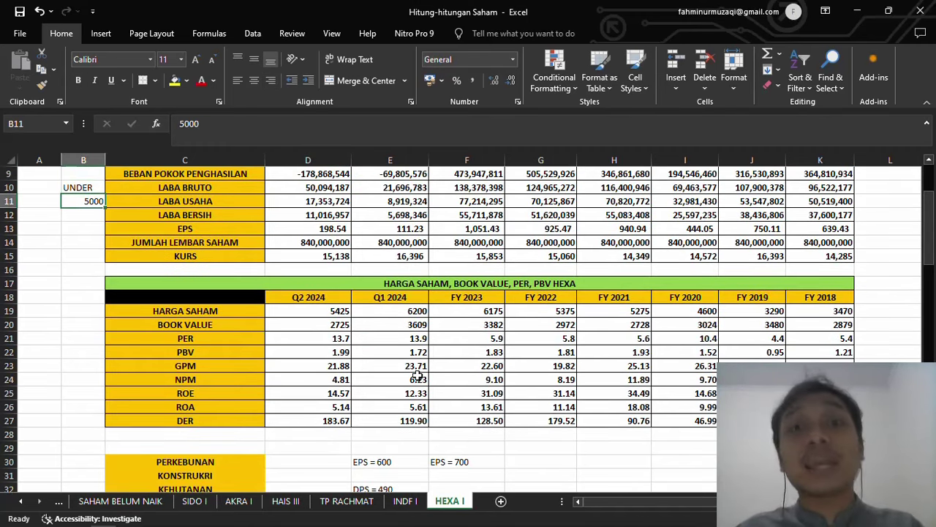